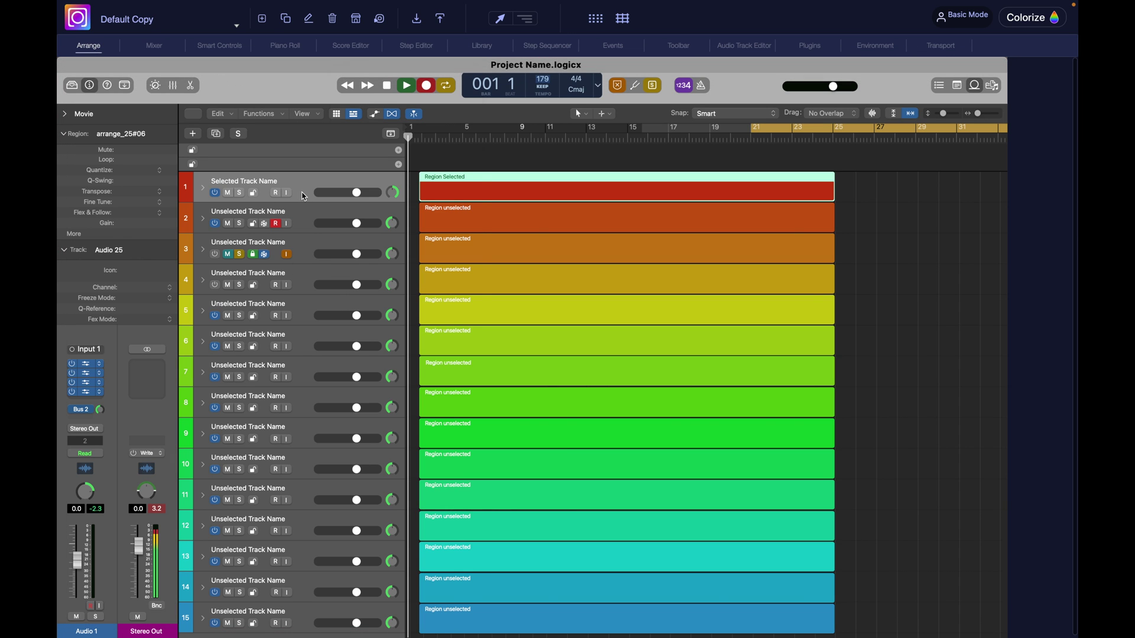
# Step: Raise track 1's red to 90% saturation, then switch the preview to the Events list
pyautogui.hotkey('alt', 'c')
pyautogui.click(434, 187)
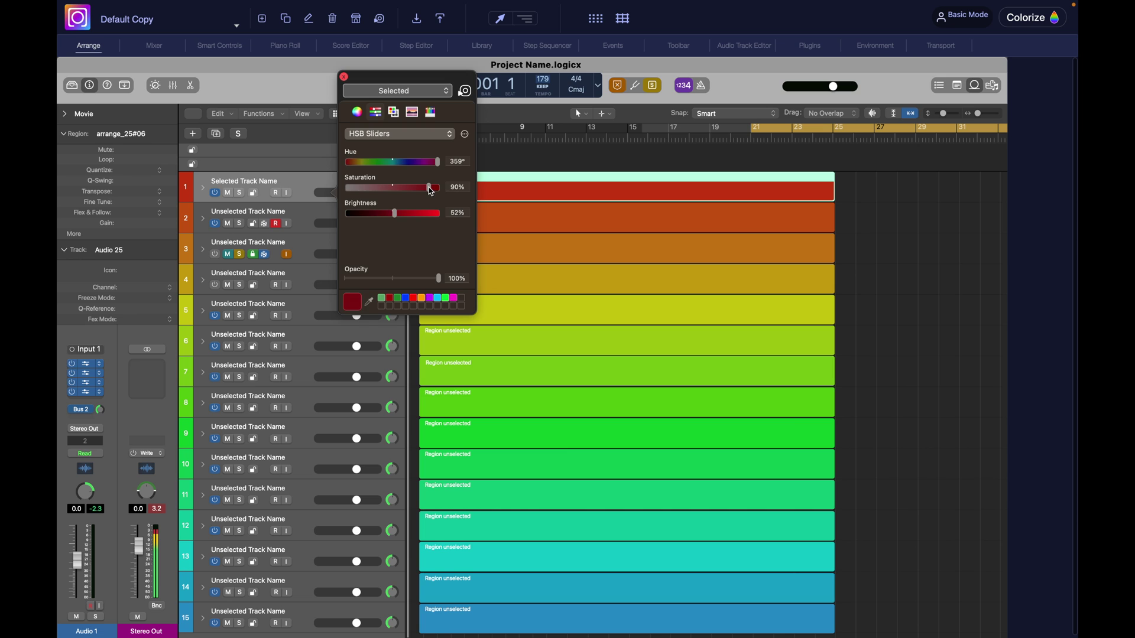
pyautogui.hotkey('alt', 'c')
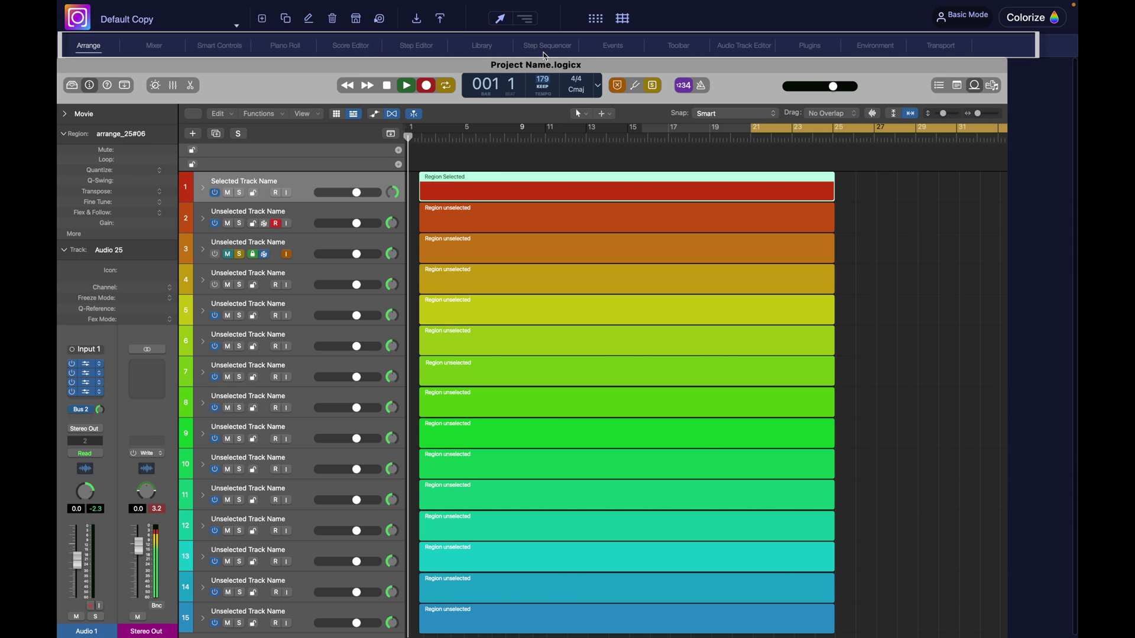
pyautogui.click(624, 47)
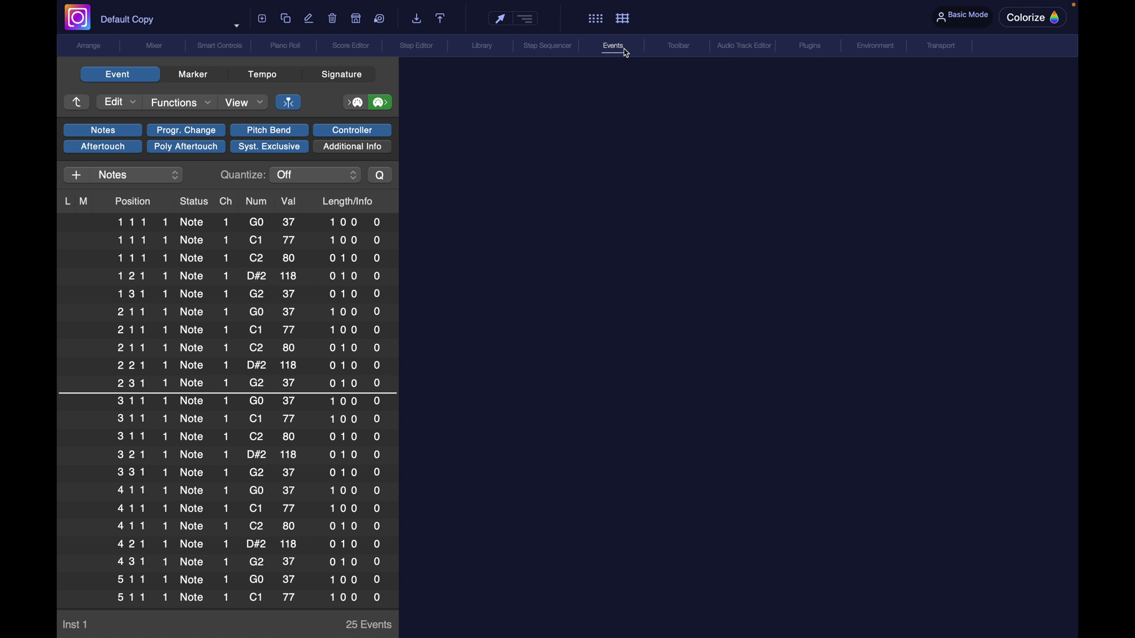
# Step: Step through the Step Editor, Score, Piano Roll and Smart Controls previews, ending on Mixer
pyautogui.click(417, 46)
pyautogui.click(355, 46)
pyautogui.click(289, 47)
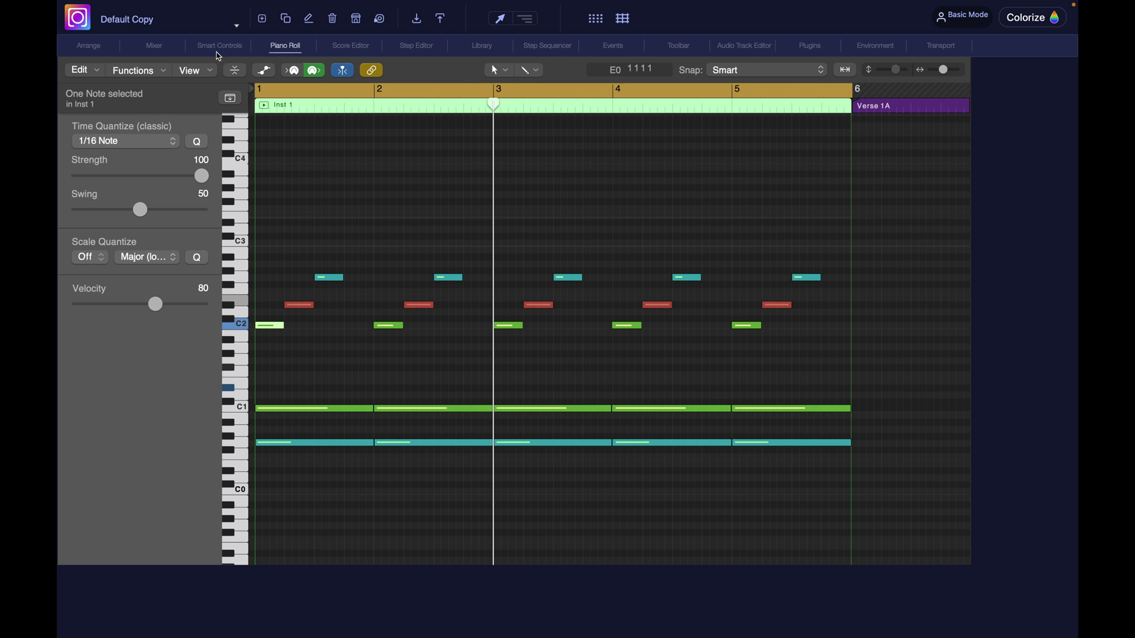
pyautogui.click(221, 51)
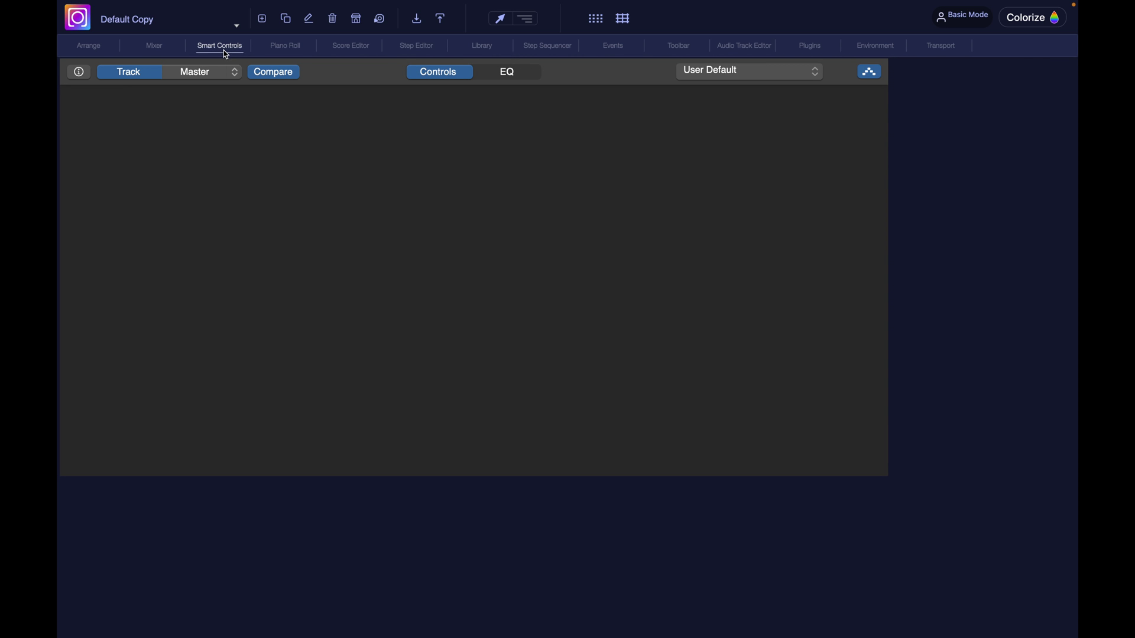
pyautogui.click(173, 50)
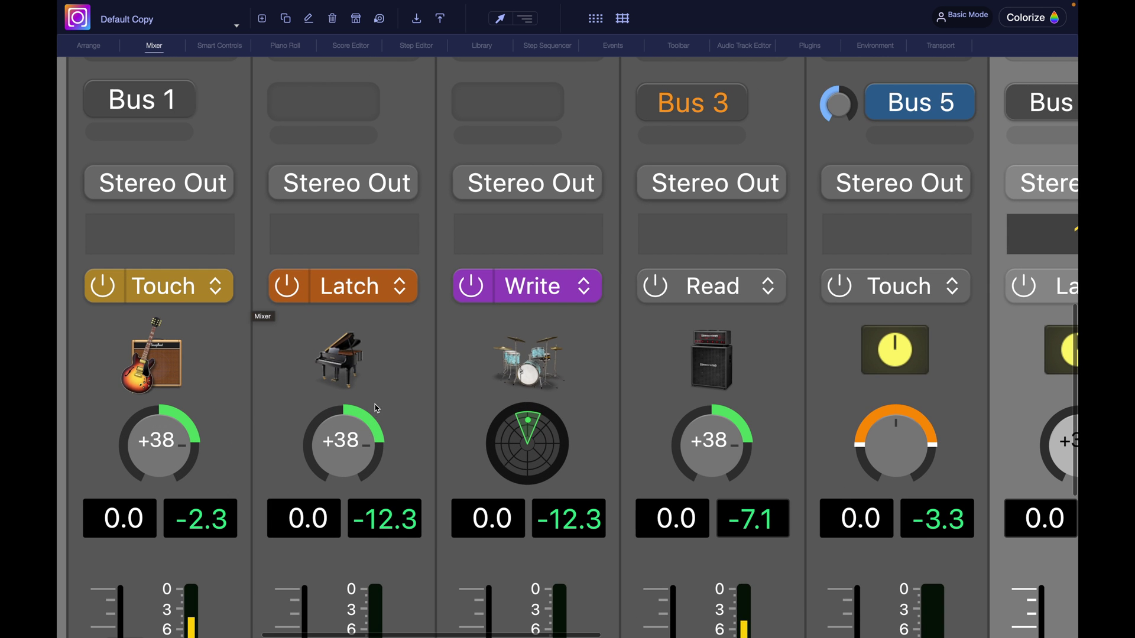
# Step: Change the piano strip's fill colour from blue toward purple
pyautogui.click(375, 404)
pyautogui.click(471, 390)
pyautogui.moveTo(470, 390); pyautogui.dragTo(488, 390)
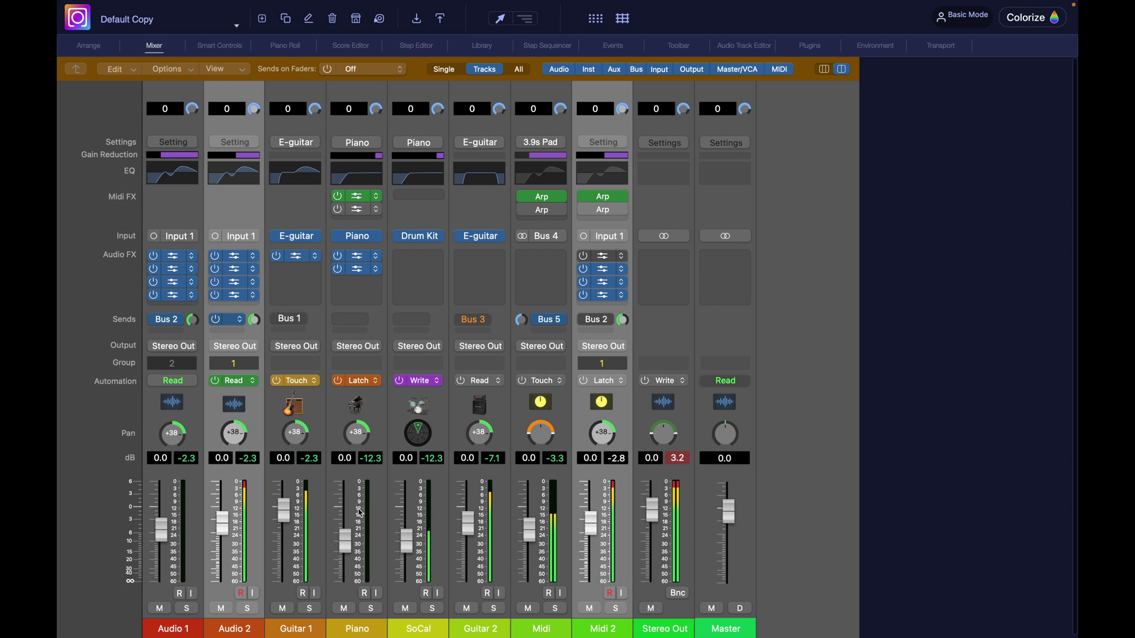
# Step: Apply the dark ring knob image to the mixer pan knobs
pyautogui.click(358, 441)
pyautogui.scroll(-2, 464, 417)
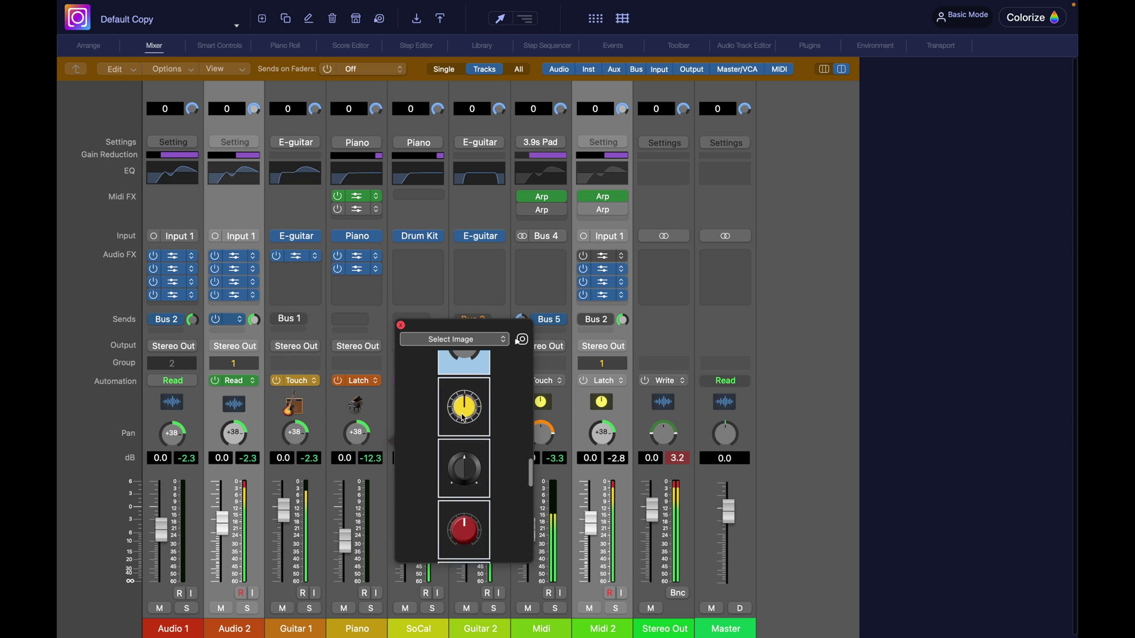
pyautogui.scroll(-2, 463, 419)
pyautogui.click(479, 519)
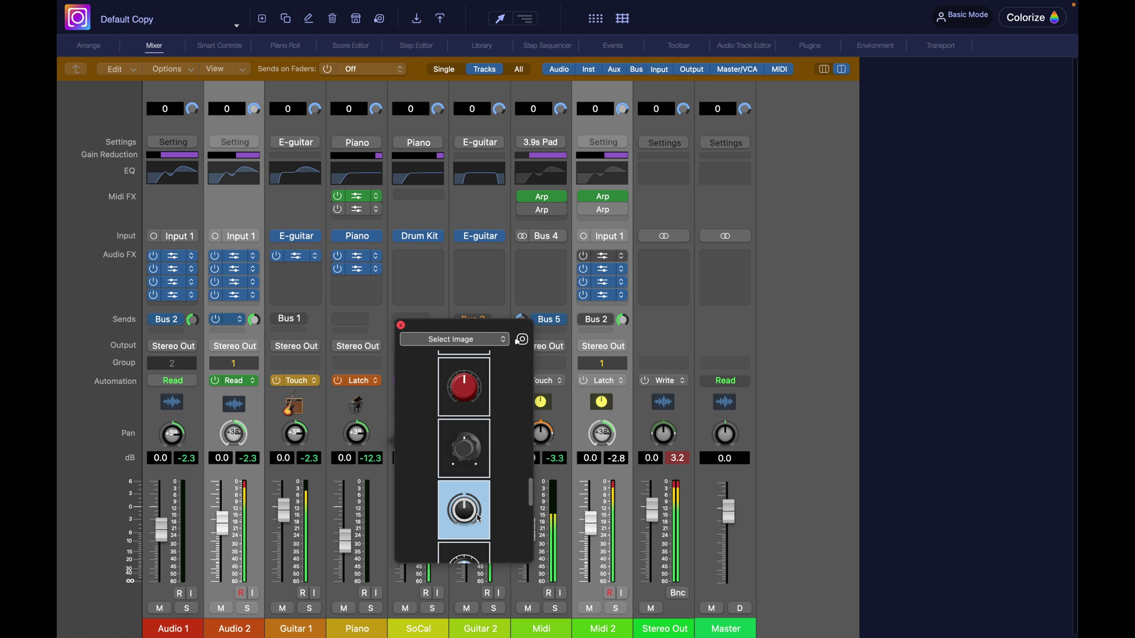
# Step: Colour the pan knobs' Inner Knob blue and Inner Pointer light grey
pyautogui.click(489, 337)
pyautogui.click(452, 350)
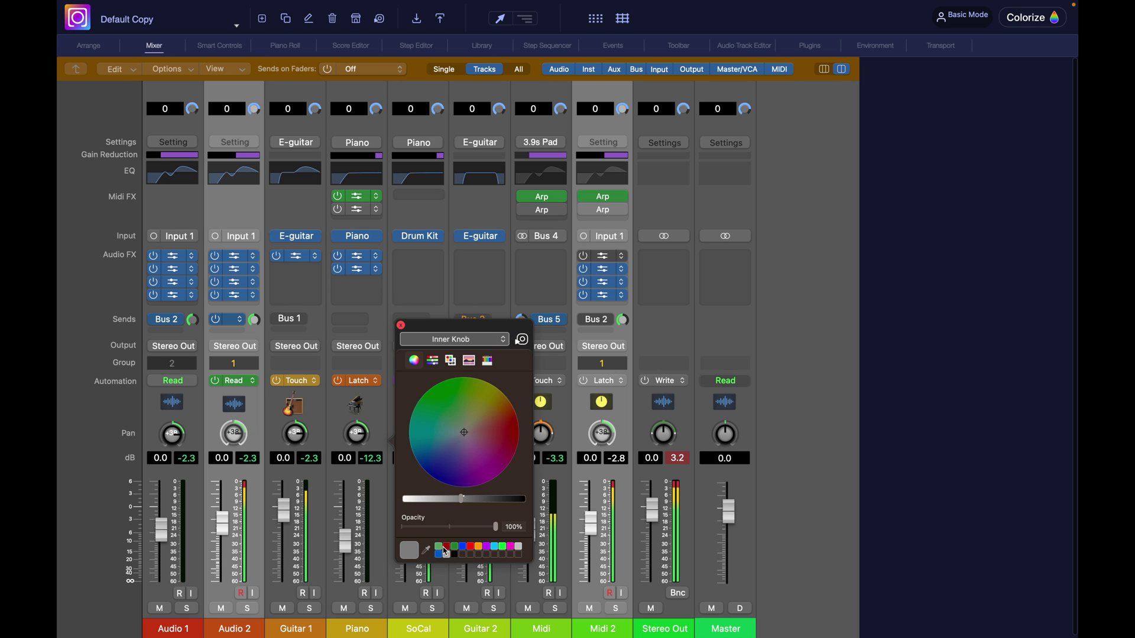
pyautogui.click(438, 554)
pyautogui.click(490, 339)
pyautogui.click(454, 352)
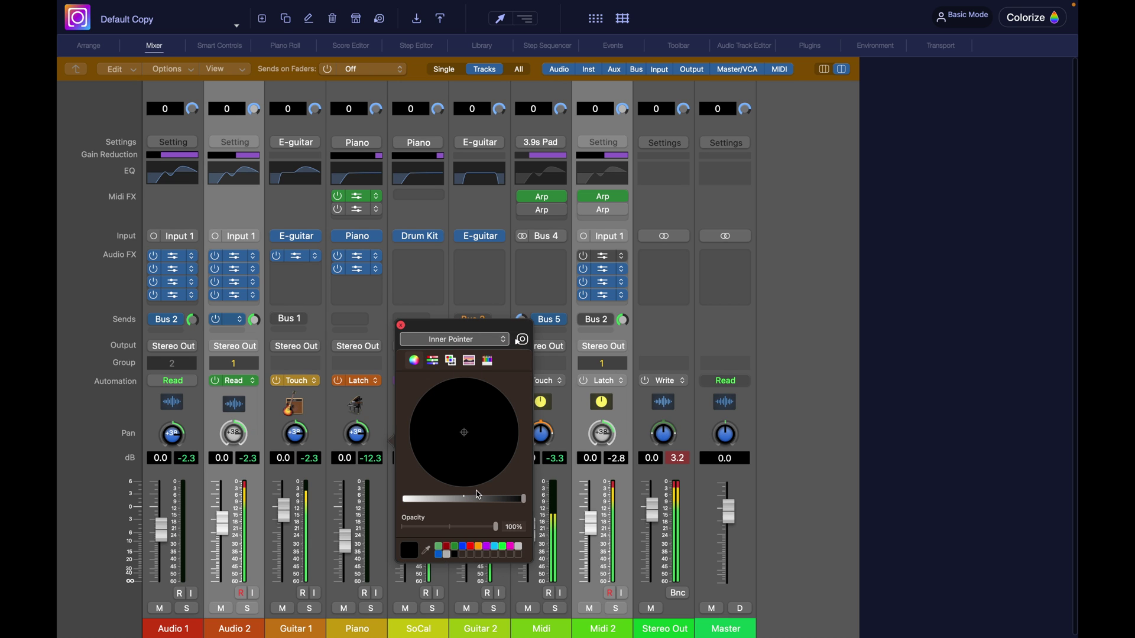
pyautogui.click(447, 555)
# Step: Check the Outer Knob part, then remove the +38 Panner Title labels from the knobs
pyautogui.click(453, 339)
pyautogui.click(453, 352)
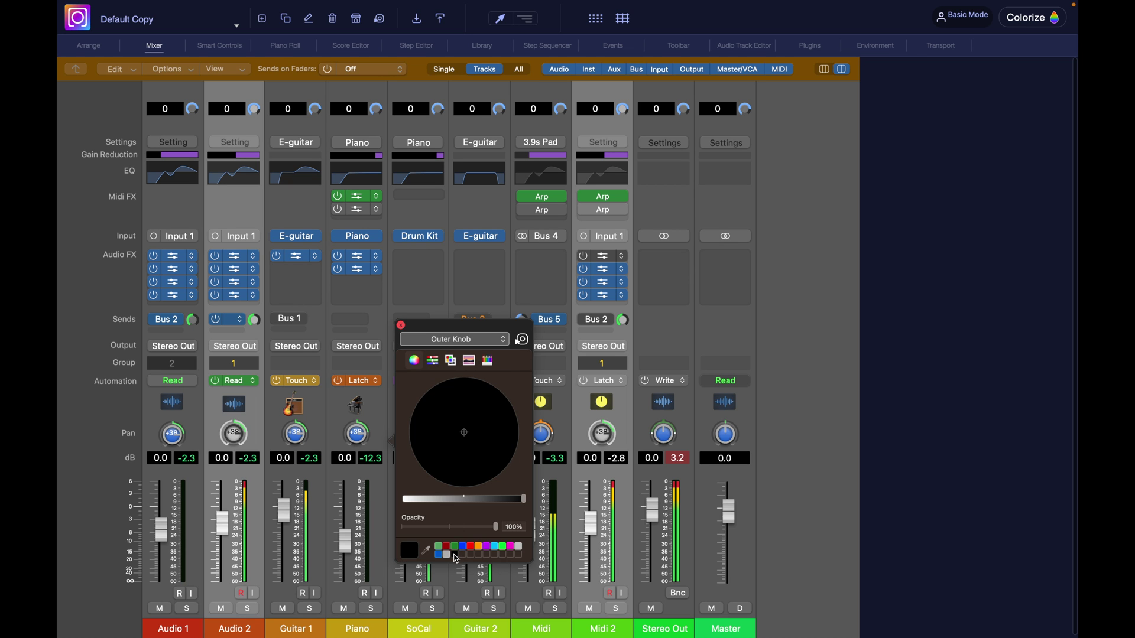
pyautogui.click(454, 339)
pyautogui.click(435, 352)
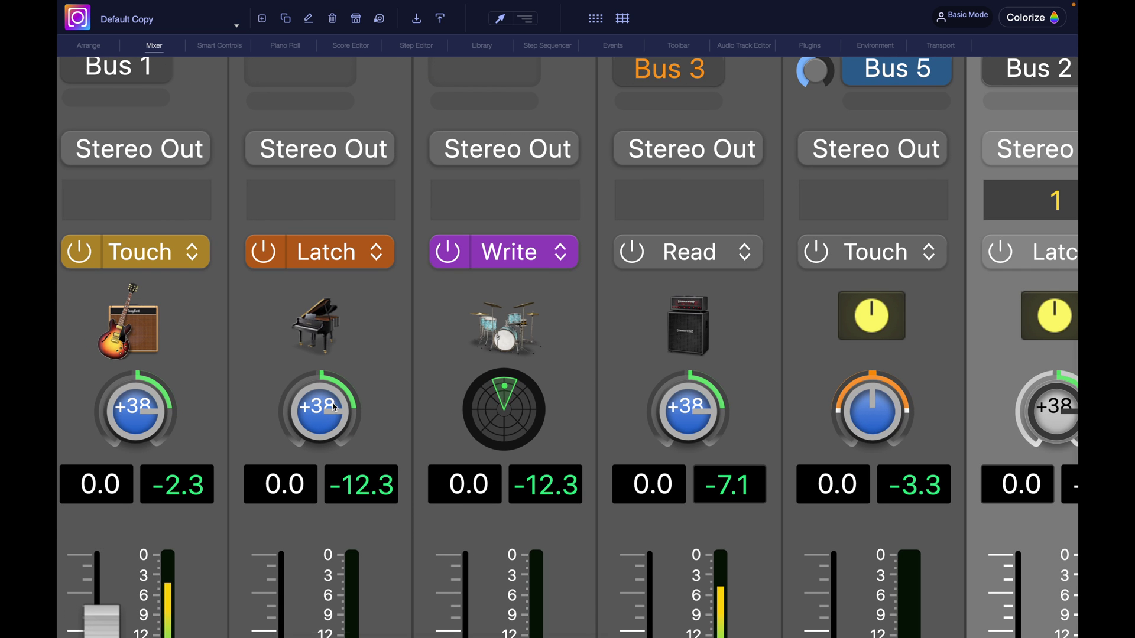
pyautogui.click(349, 385)
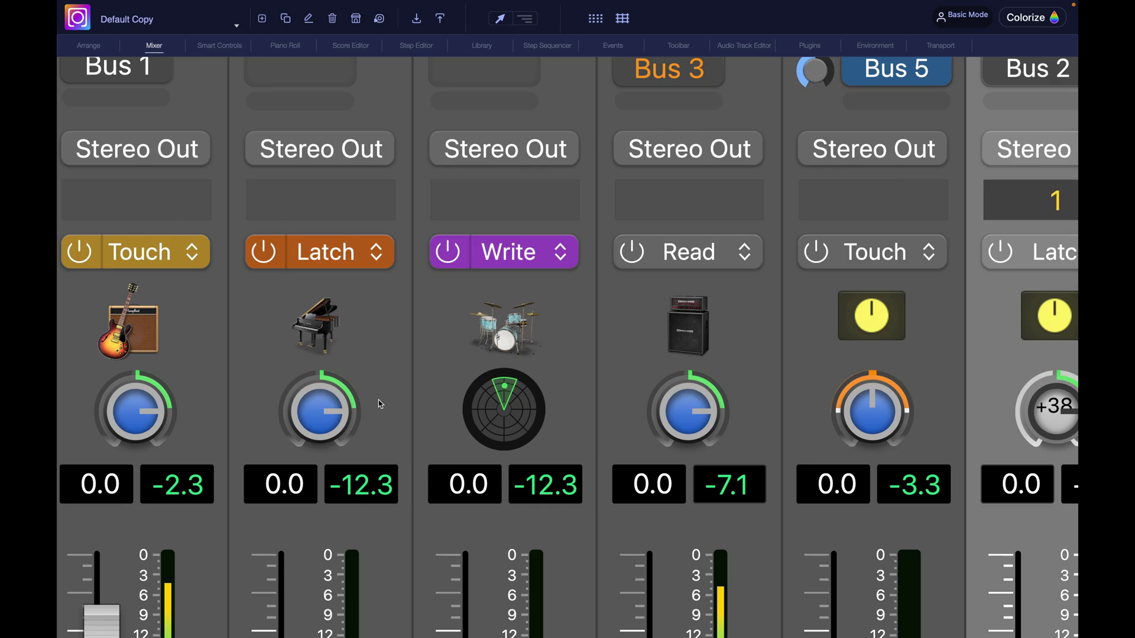
pyautogui.scroll(-5, 378, 400)
pyautogui.scroll(4, 379, 400)
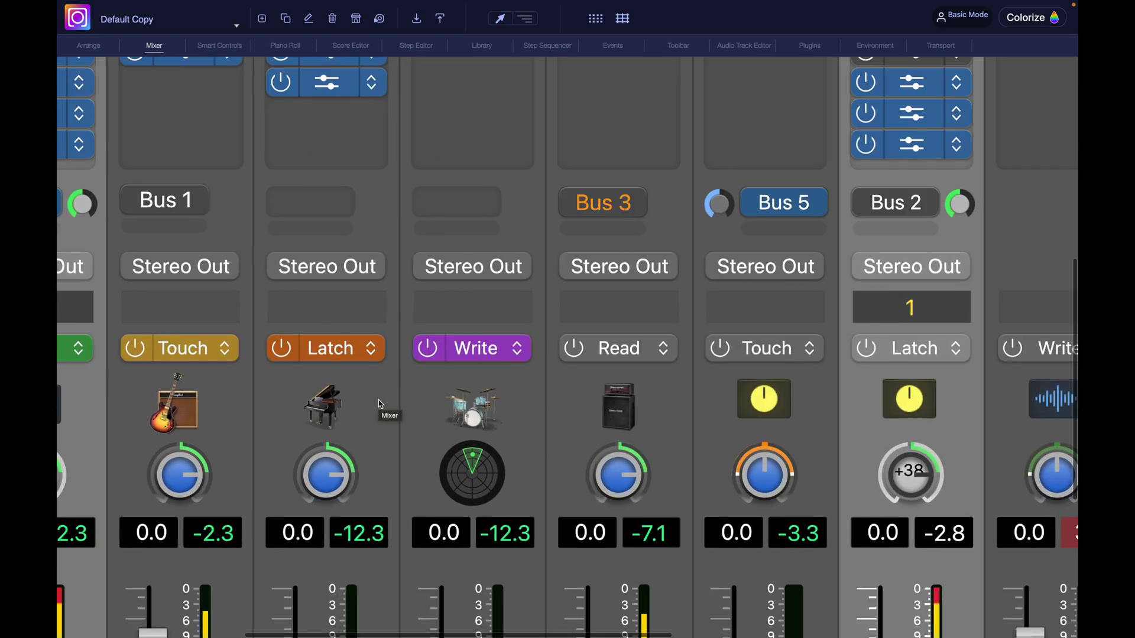
pyautogui.scroll(-1, 378, 400)
pyautogui.scroll(-4, 378, 399)
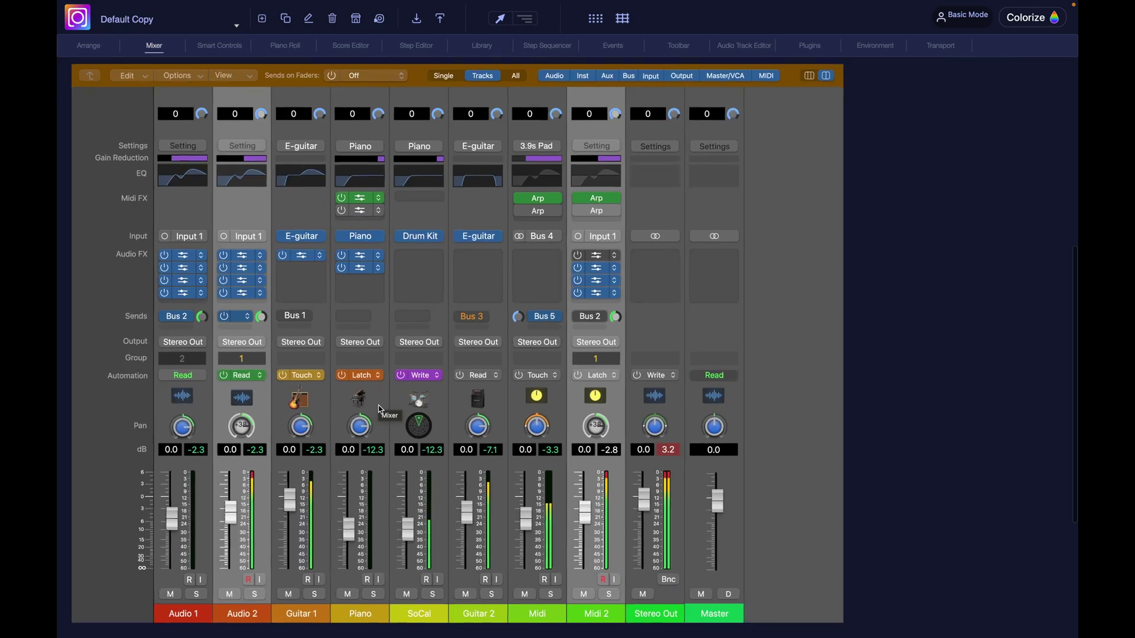
pyautogui.scroll(1, 379, 409)
# Step: Give the mixer faders the bottom fader cap image and a blue Fader Color
pyautogui.click(467, 513)
pyautogui.scroll(-3, 593, 591)
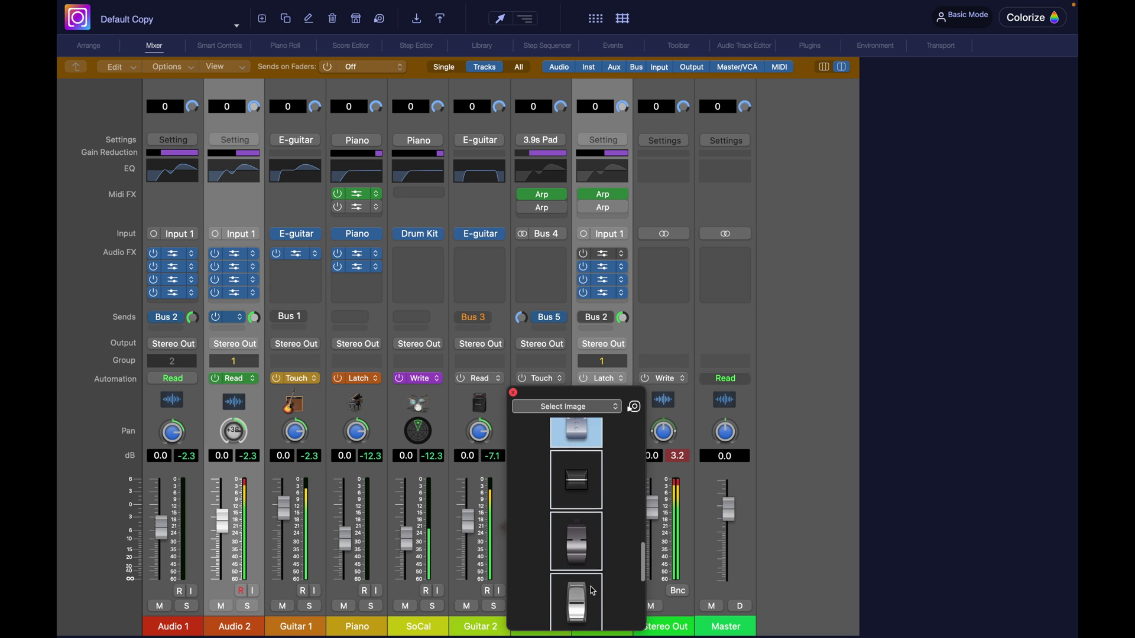
pyautogui.click(593, 591)
pyautogui.click(614, 406)
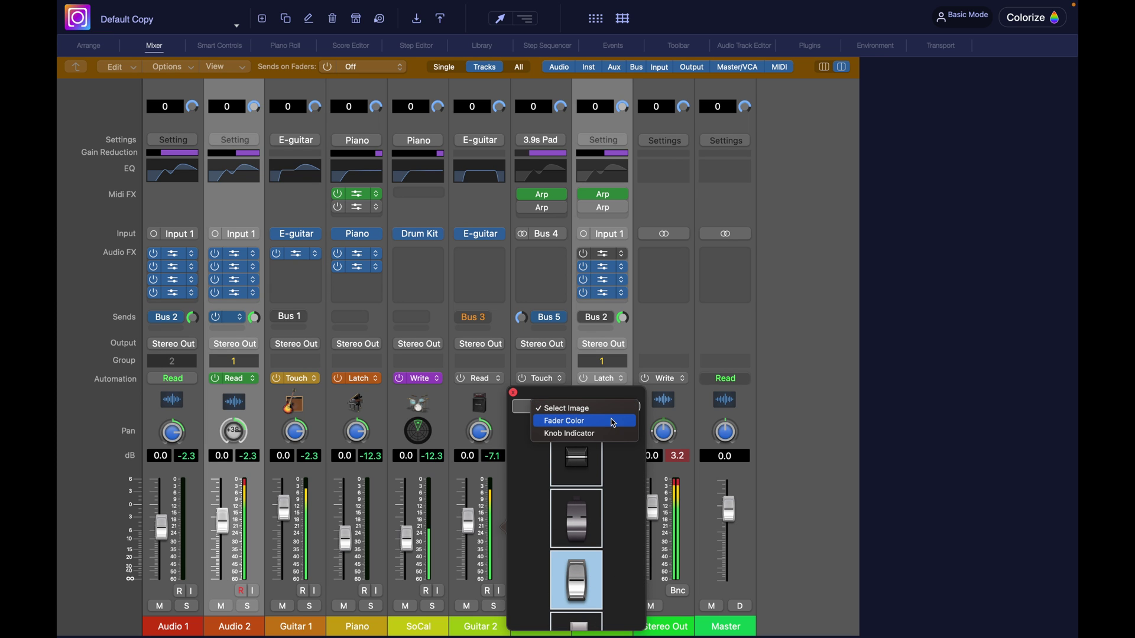
pyautogui.click(613, 424)
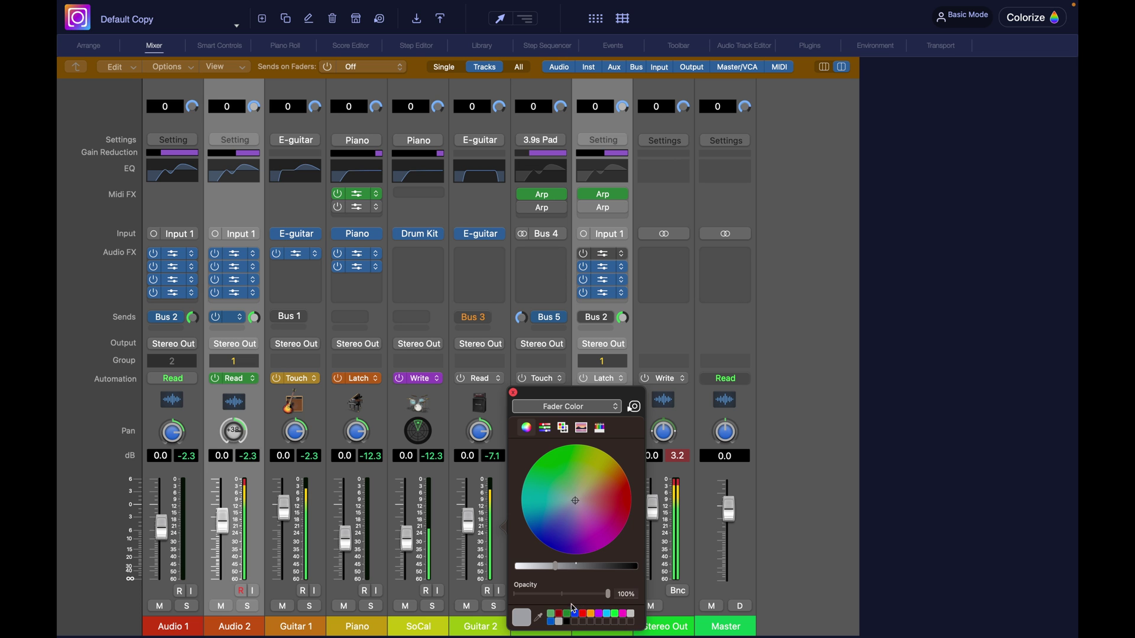
pyautogui.click(556, 625)
# Step: Look at the mixer background and volume meter background colour settings, then close the editor
pyautogui.click(814, 482)
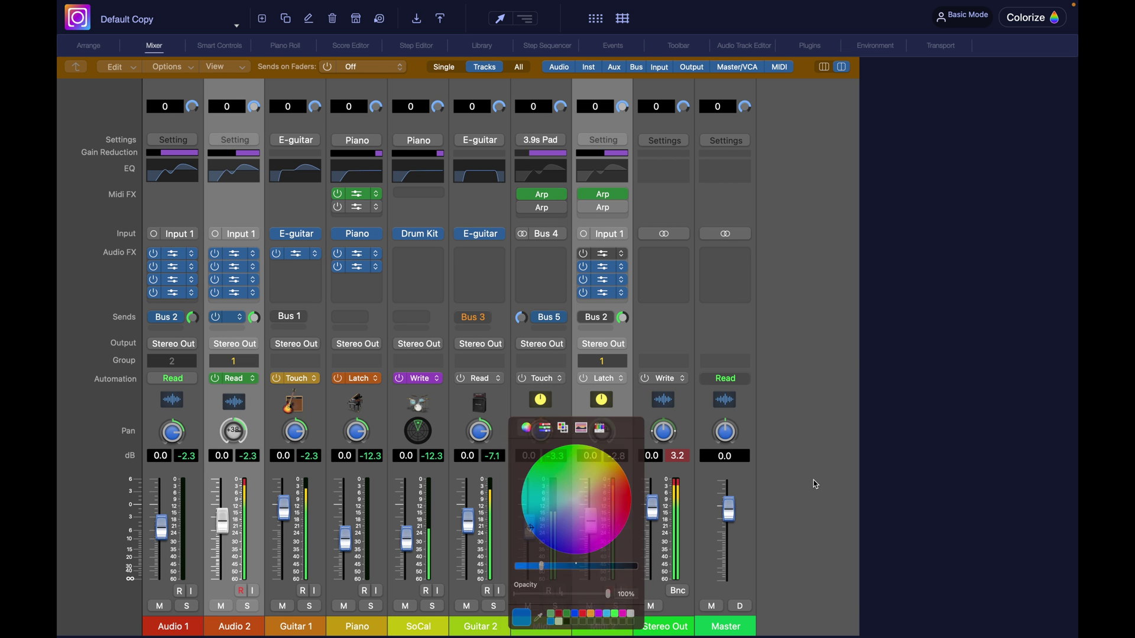
pyautogui.click(469, 558)
pyautogui.scroll(5, 469, 558)
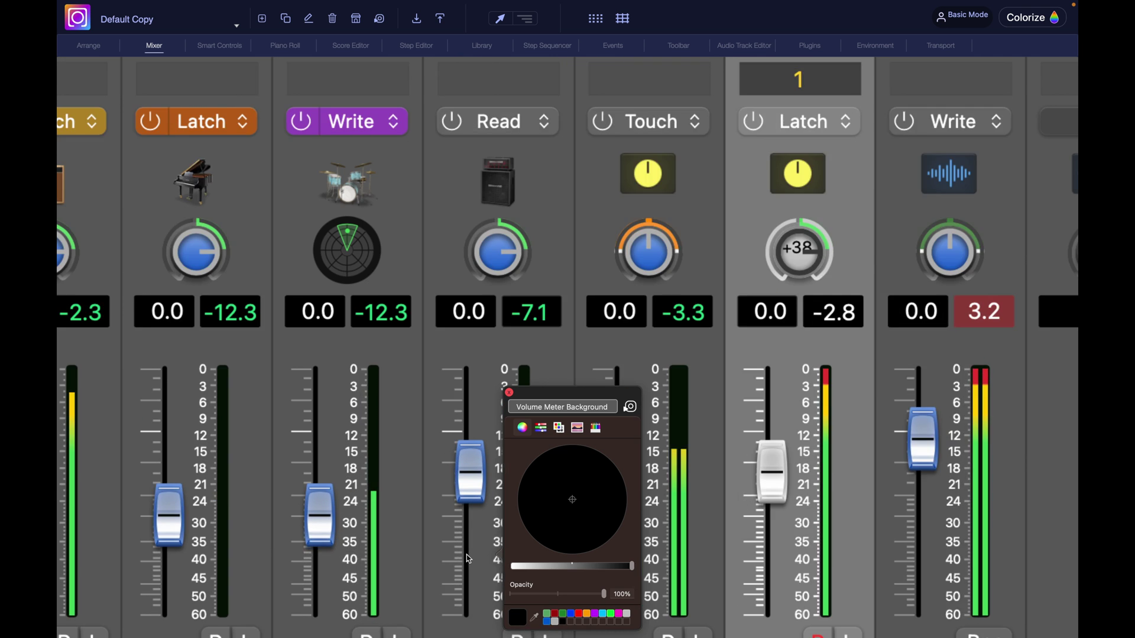
pyautogui.click(509, 393)
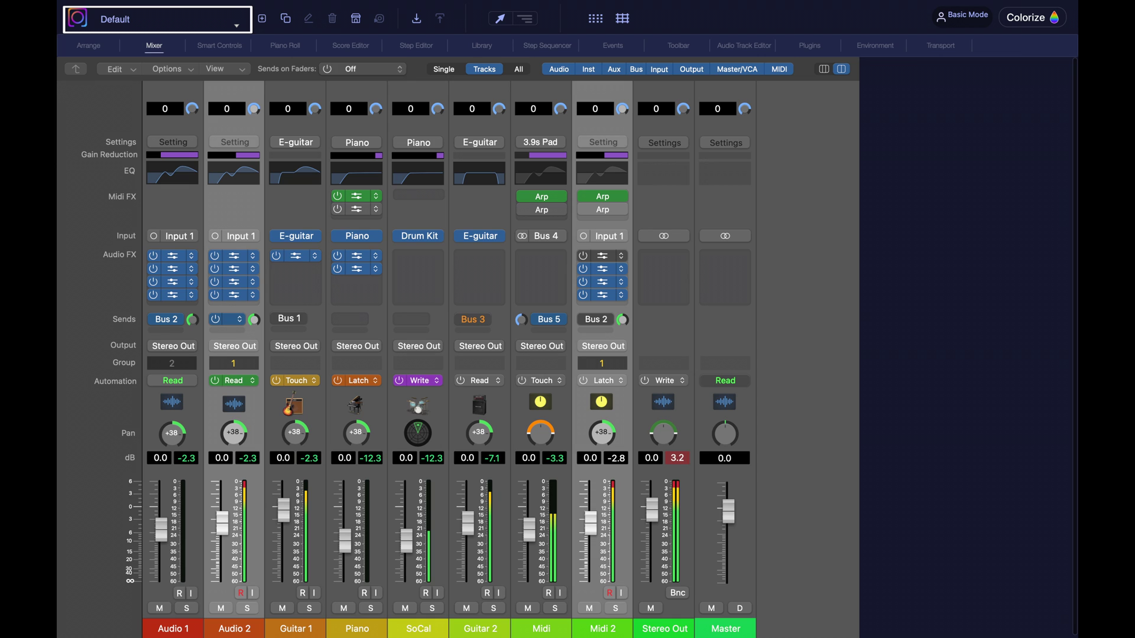
# Step: Open the theme list showing Default as current, with Bundle and User groups
pyautogui.click(126, 28)
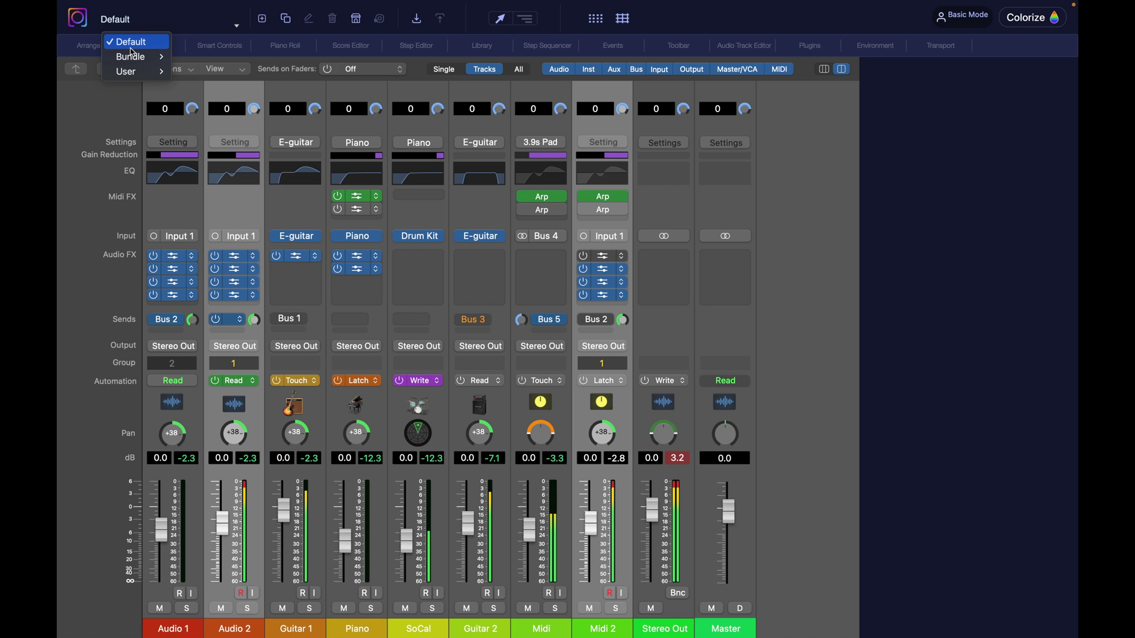
# Step: Try the STIFNEK-Neve theme, then the saved User > My user theme
pyautogui.moveTo(135, 57)
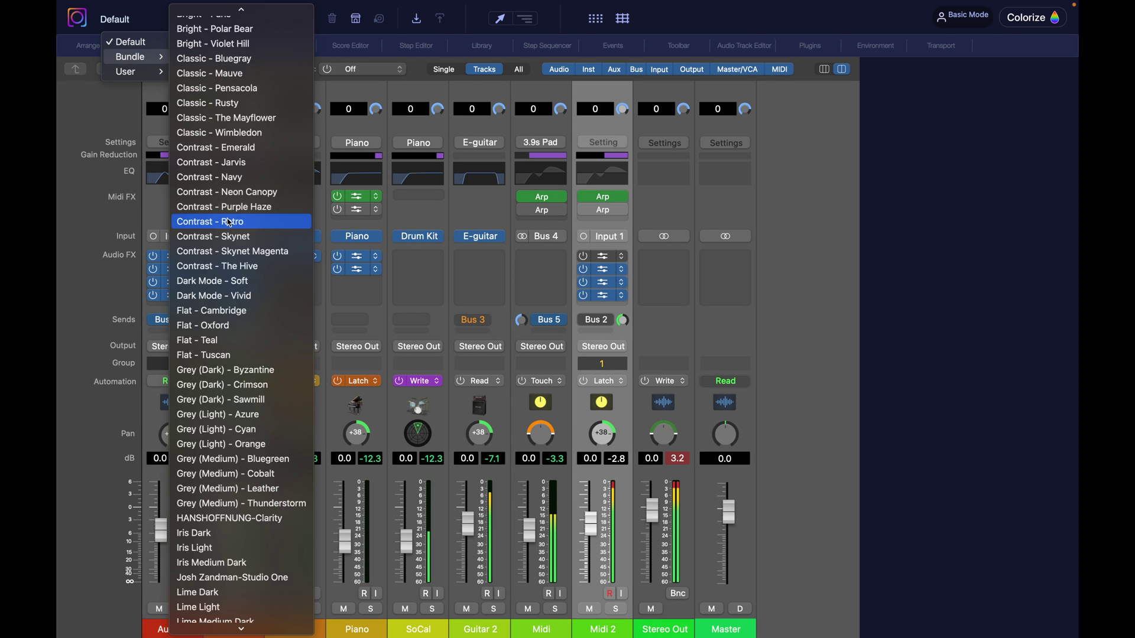
pyautogui.scroll(-10, 248, 414)
pyautogui.click(266, 581)
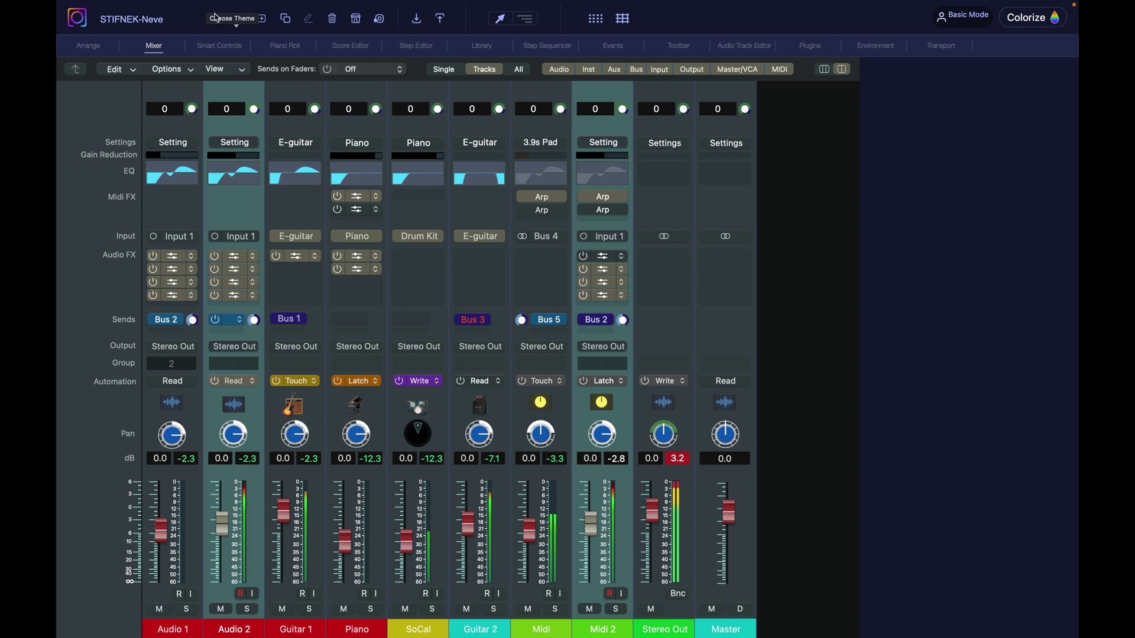
pyautogui.click(234, 23)
pyautogui.moveTo(130, 71)
pyautogui.click(202, 86)
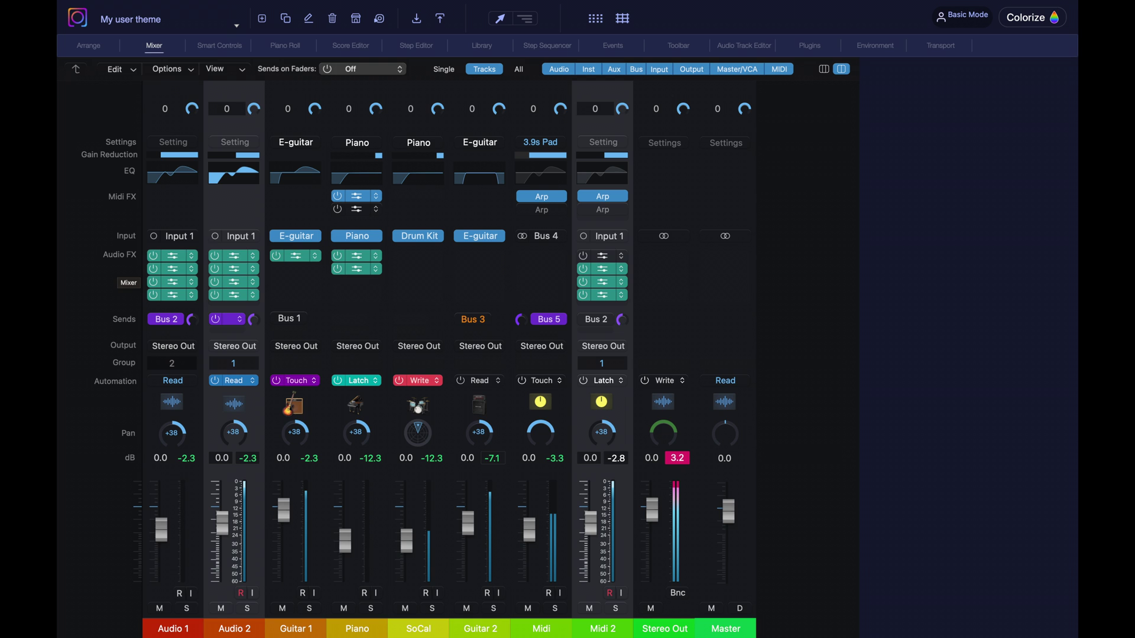
# Step: Apply the User > Default Copy theme to the mixer
pyautogui.click(236, 25)
pyautogui.moveTo(130, 71)
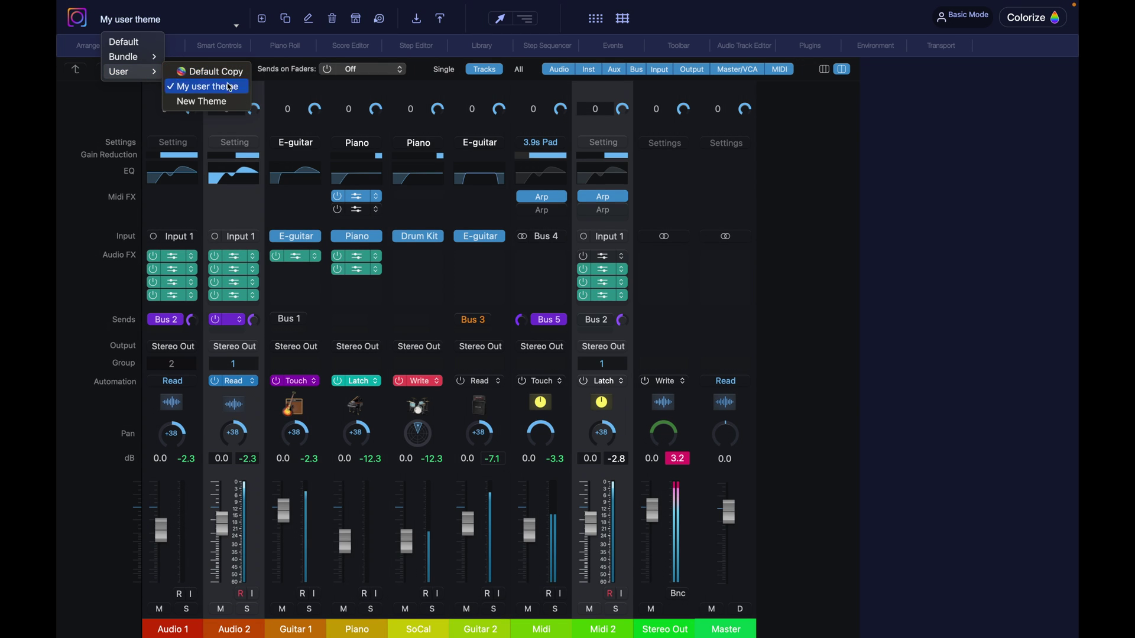
pyautogui.click(247, 73)
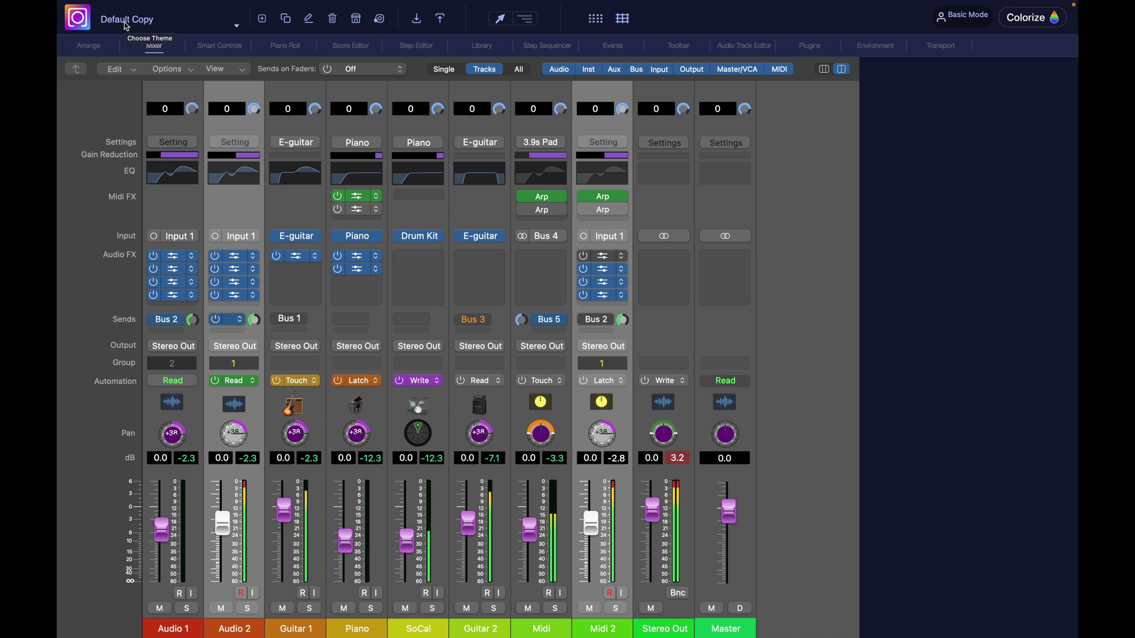
# Step: Load Bundle > Bright - Grand Budapest Hotel and bring up the new-theme prompt
pyautogui.click(126, 23)
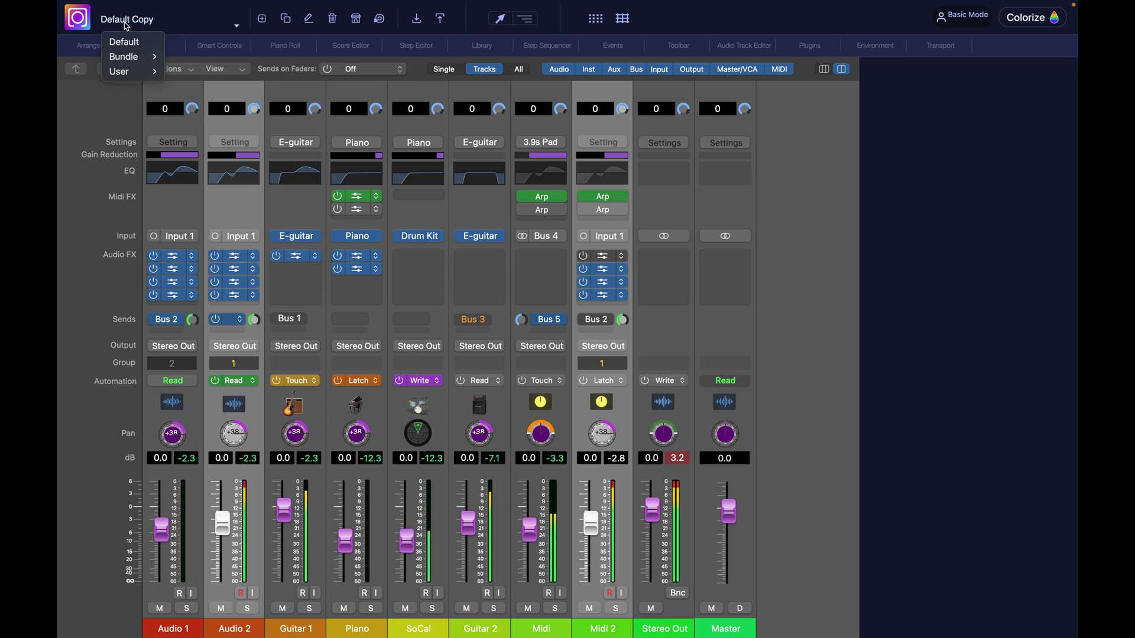
pyautogui.moveTo(129, 58)
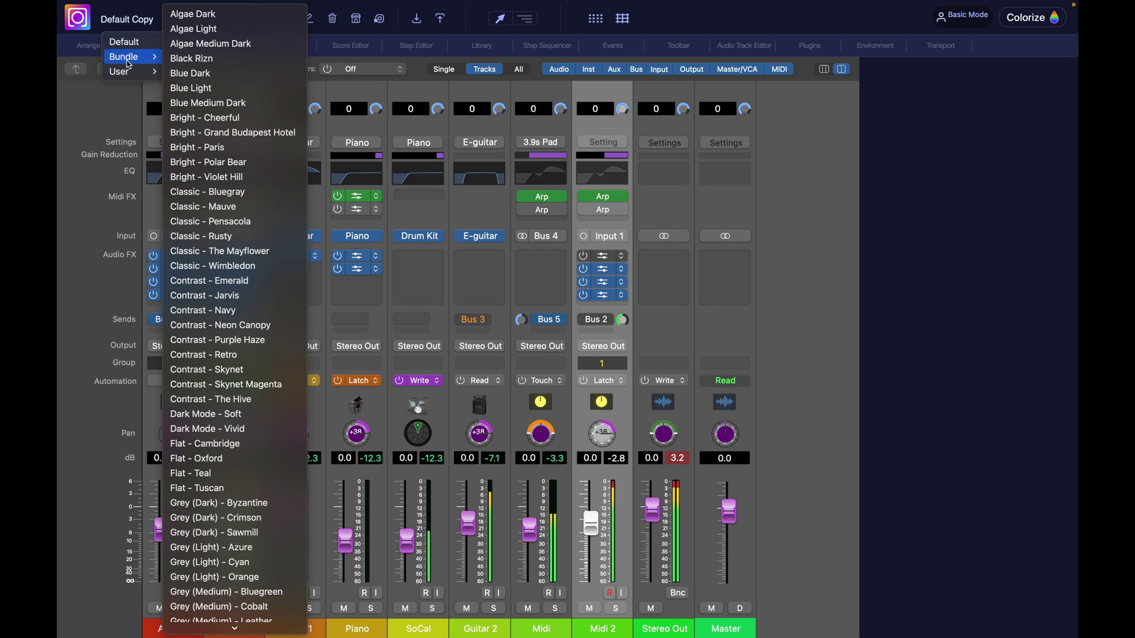
pyautogui.click(201, 132)
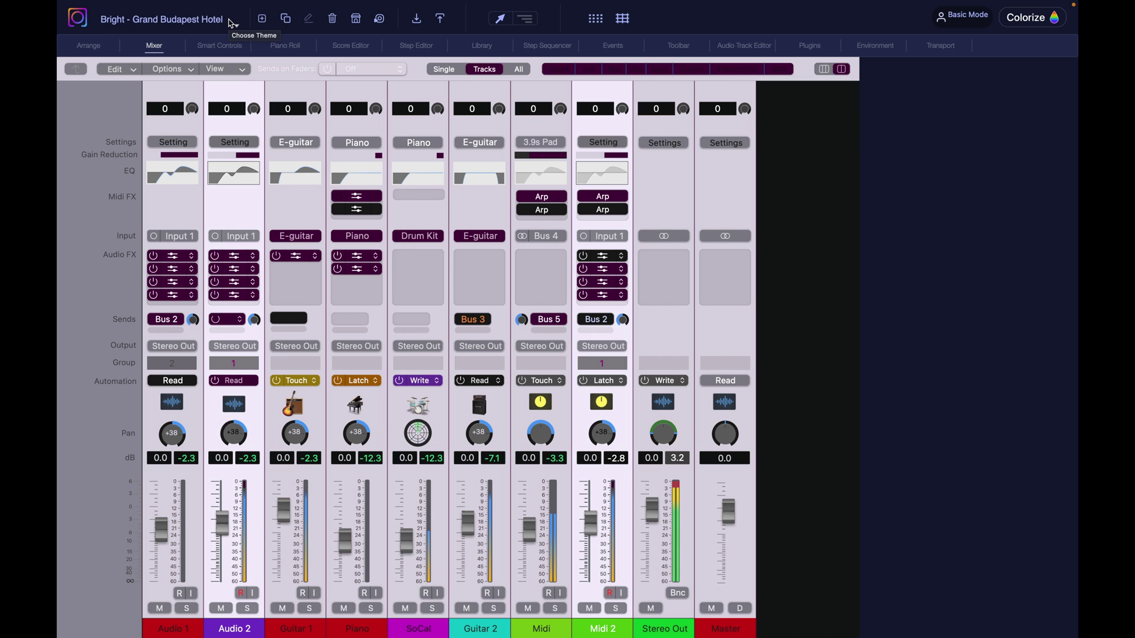
pyautogui.click(262, 20)
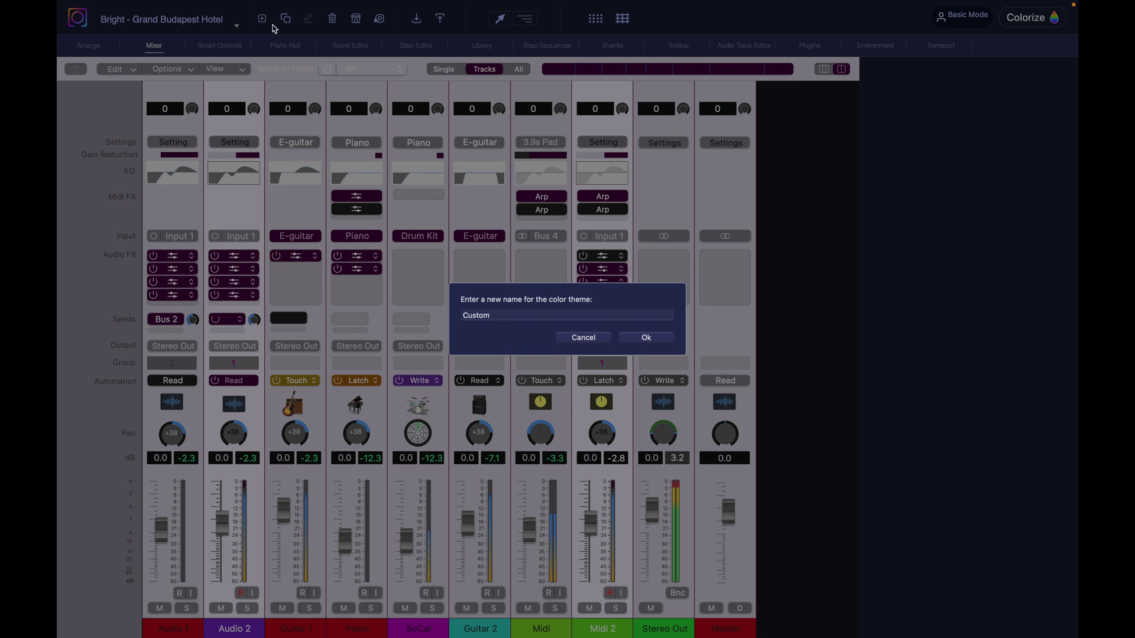
# Step: Replace the default name 'Custom' with 'New Theme' and create the theme
pyautogui.click(520, 316)
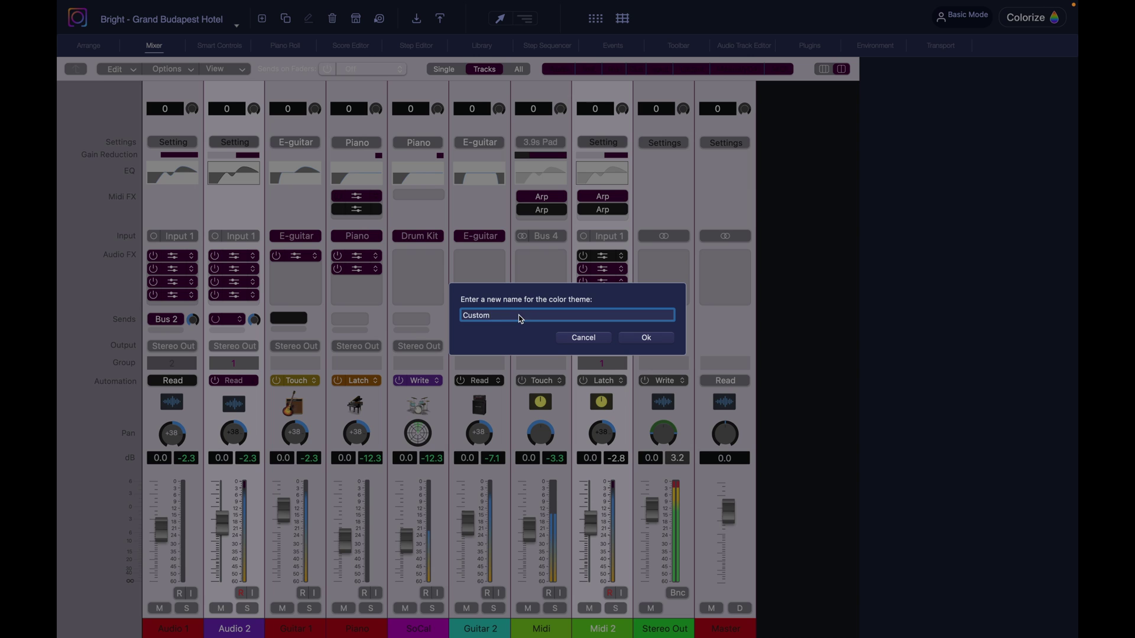
pyautogui.doubleClick(519, 315)
pyautogui.write('New Theme')
pyautogui.click(661, 343)
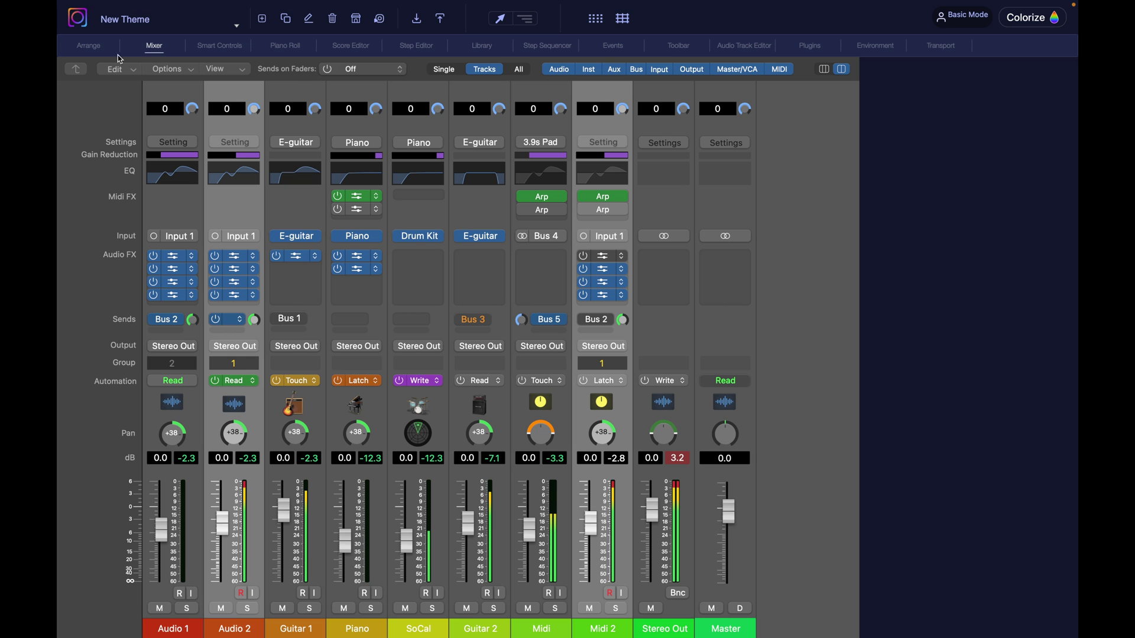
# Step: Load the bundled Bright - Grand Budapest Hotel theme
pyautogui.click(145, 22)
pyautogui.moveTo(131, 57)
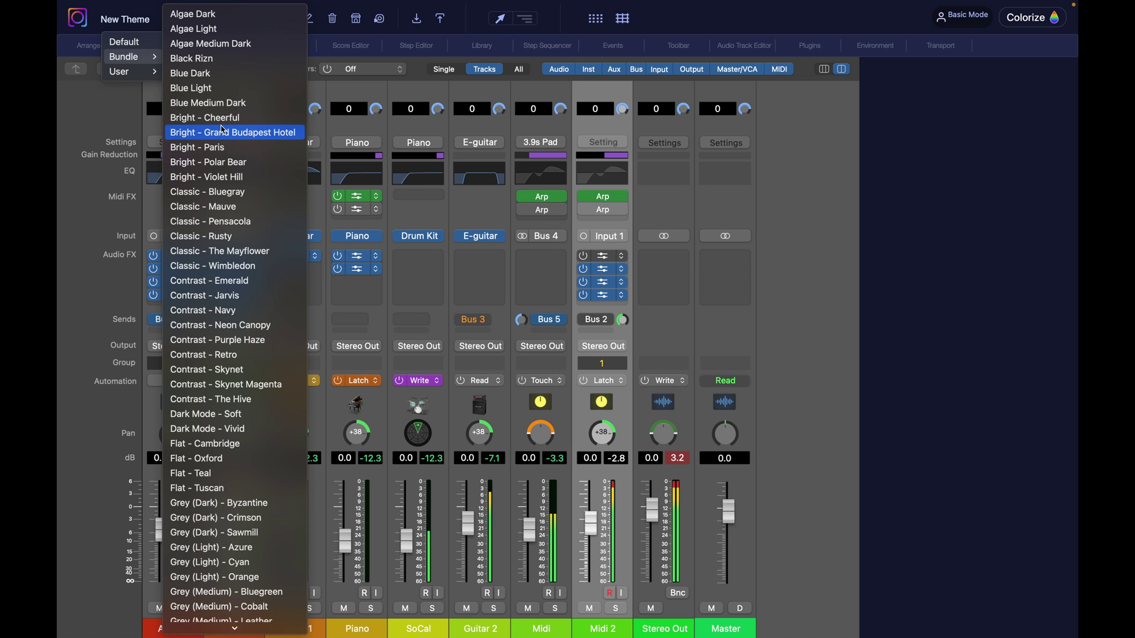
pyautogui.click(224, 132)
# Step: Duplicate it under the name 'Duplicate' and bring up the pan knob image choices
pyautogui.click(285, 20)
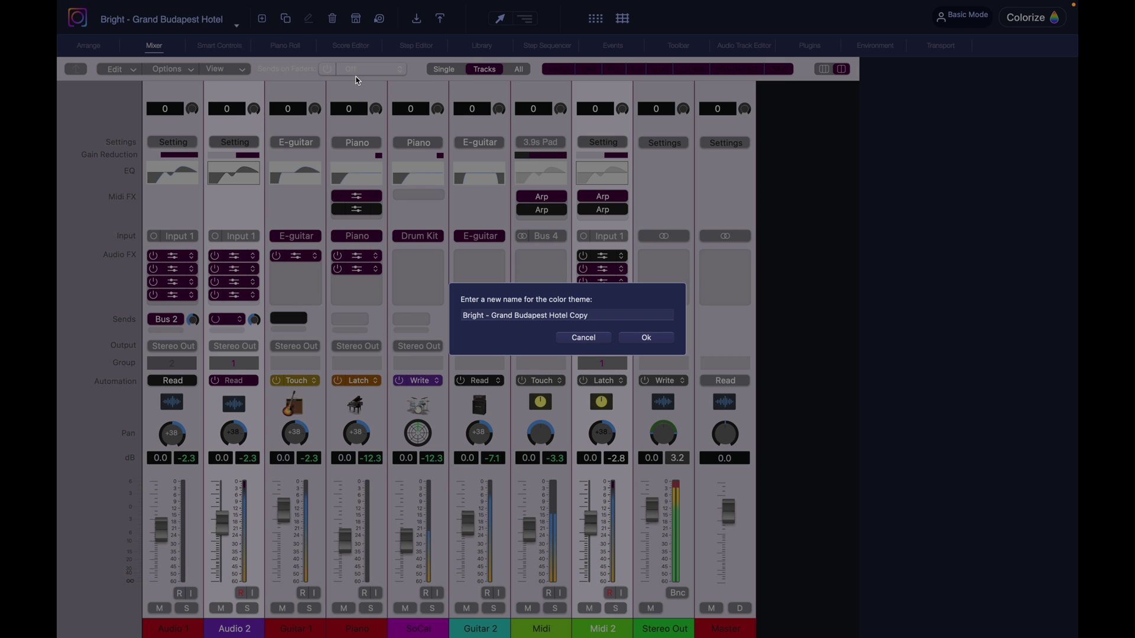
pyautogui.click(590, 314)
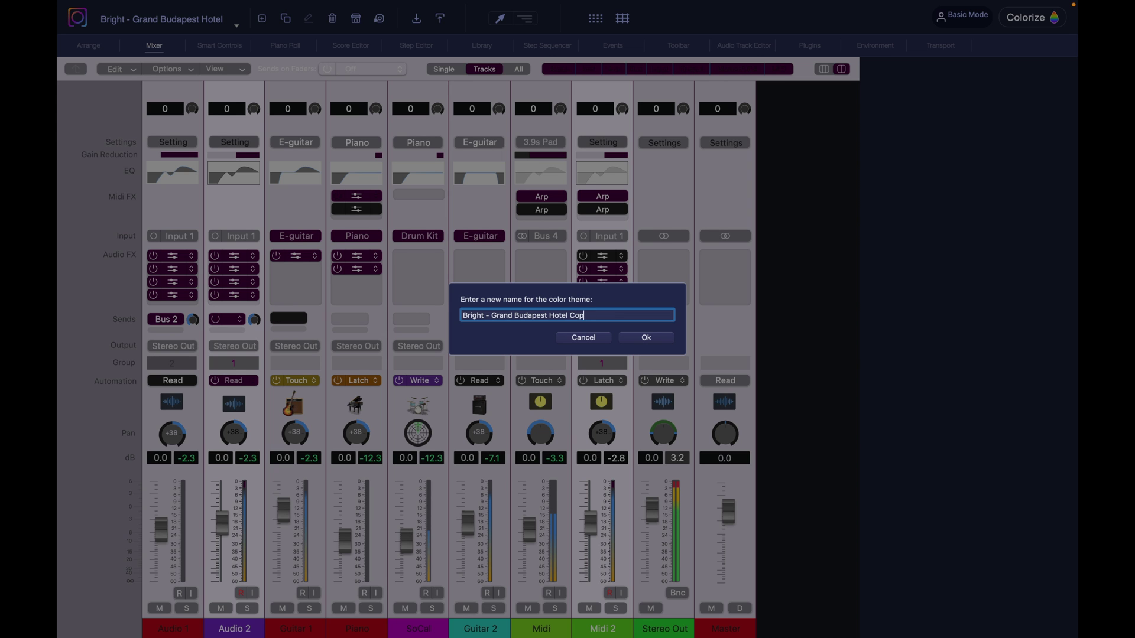
pyautogui.write('Duplicate')
pyautogui.click(646, 337)
pyautogui.click(481, 438)
pyautogui.scroll(-1, 619, 475)
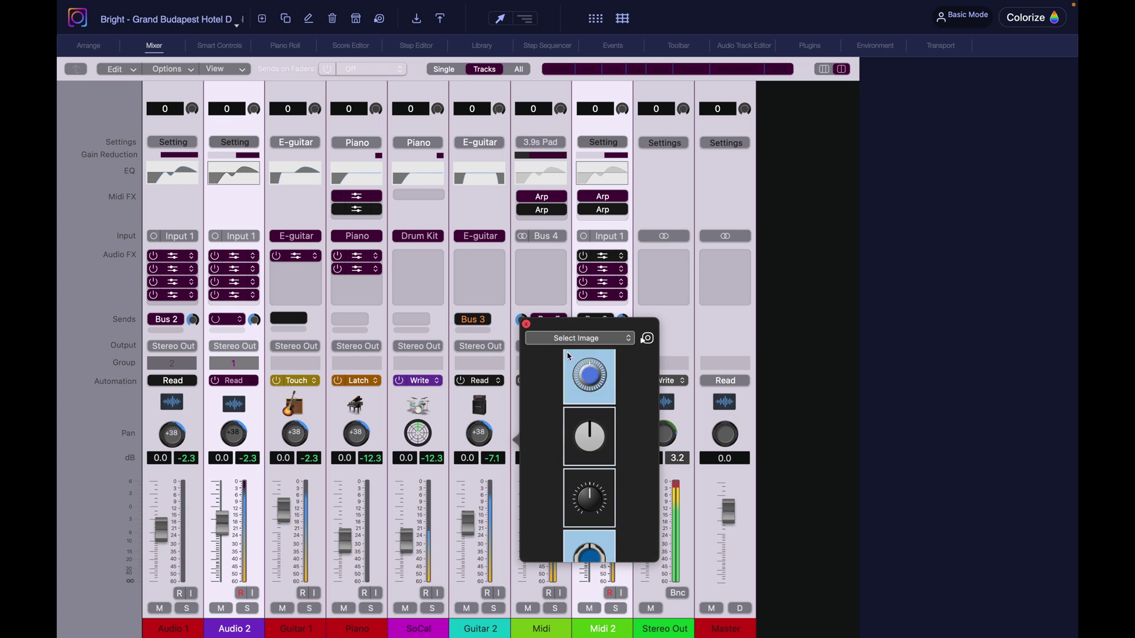
# Step: Brighten the pan knobs' Direction Background colour
pyautogui.click(578, 338)
pyautogui.click(584, 352)
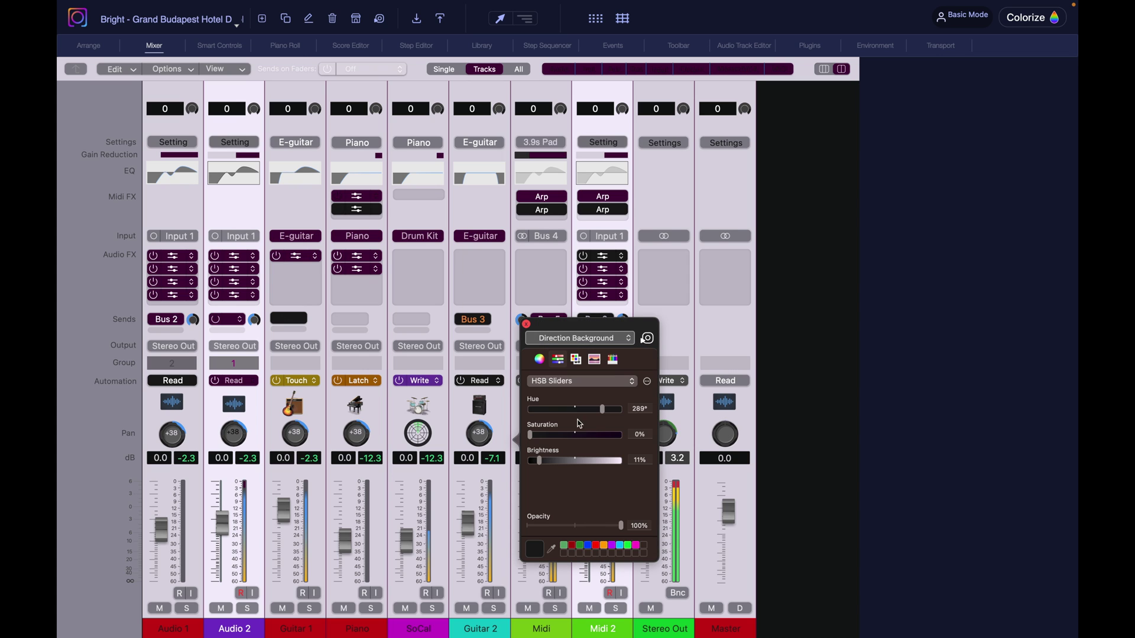
pyautogui.click(585, 464)
pyautogui.click(479, 433)
# Step: Turn the inner knobs blue by raising their saturation and brightness
pyautogui.click(479, 433)
pyautogui.click(582, 330)
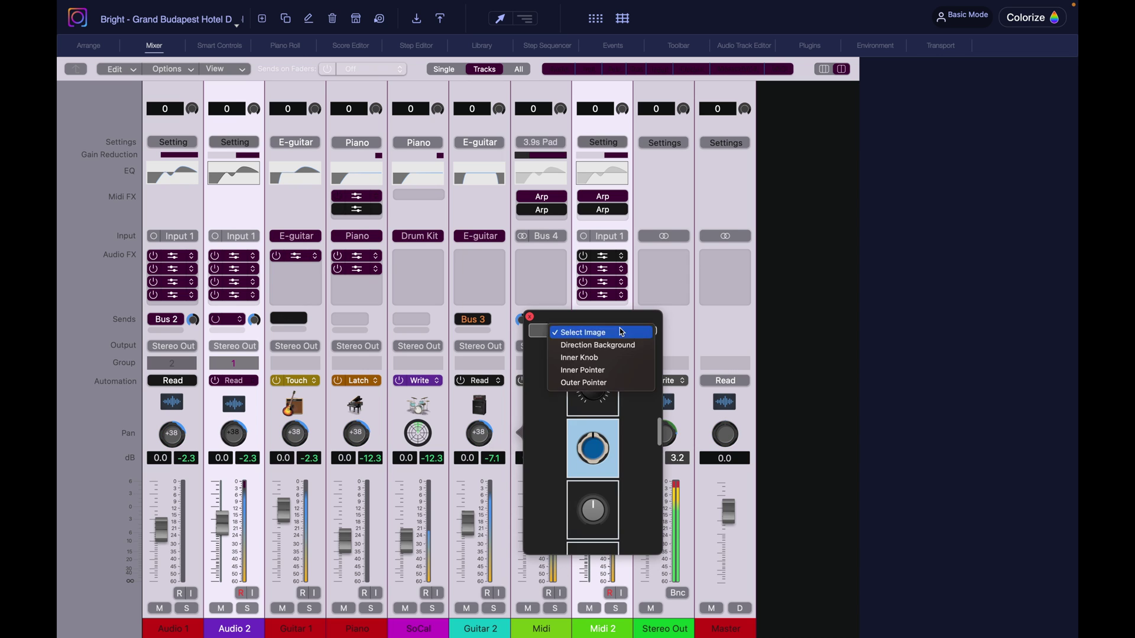
pyautogui.click(585, 344)
pyautogui.moveTo(601, 429); pyautogui.dragTo(615, 428)
pyautogui.click(591, 453)
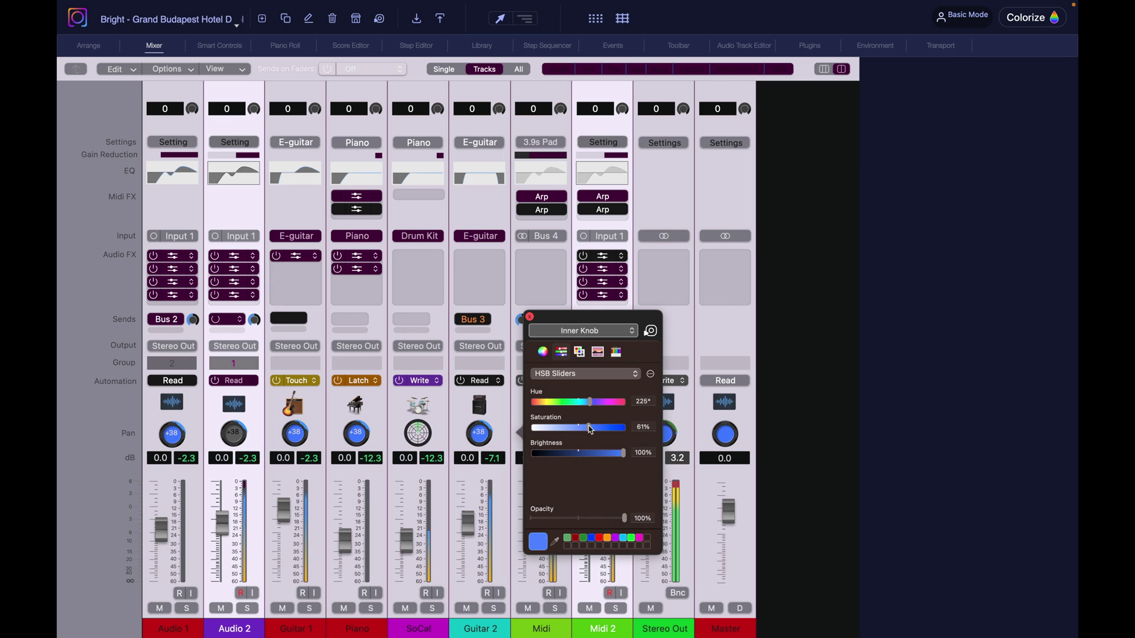
# Step: Set the Outer Pointer brightness to 74%, then view and dismiss the channel strip background colours
pyautogui.click(582, 330)
pyautogui.click(656, 329)
pyautogui.click(674, 381)
pyautogui.click(643, 451)
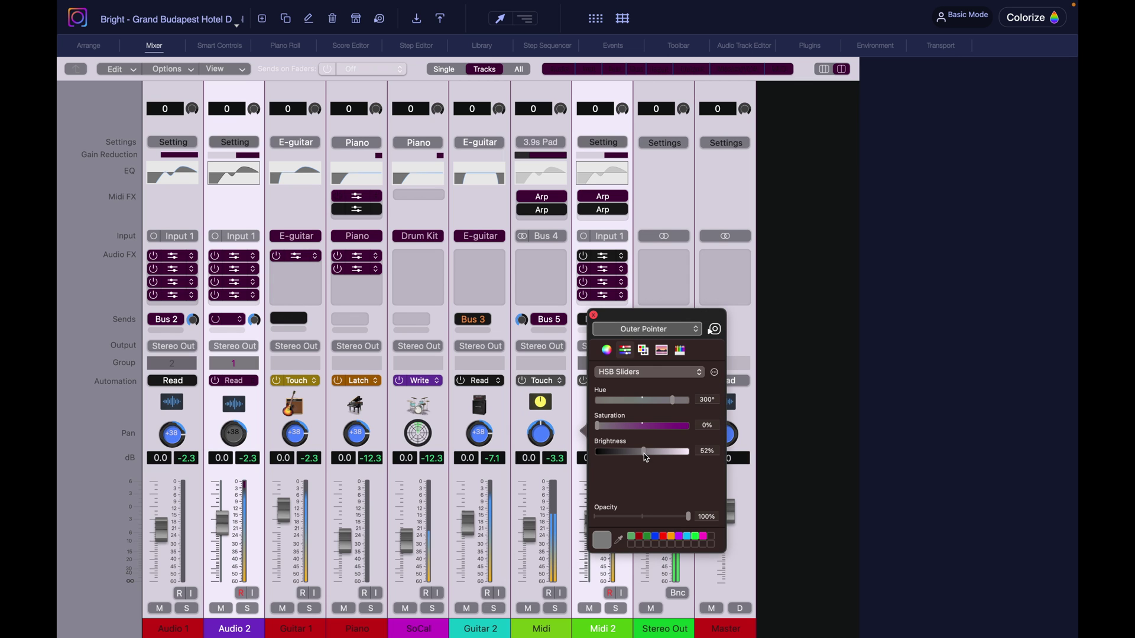
pyautogui.click(672, 453)
pyautogui.moveTo(672, 452); pyautogui.dragTo(663, 452)
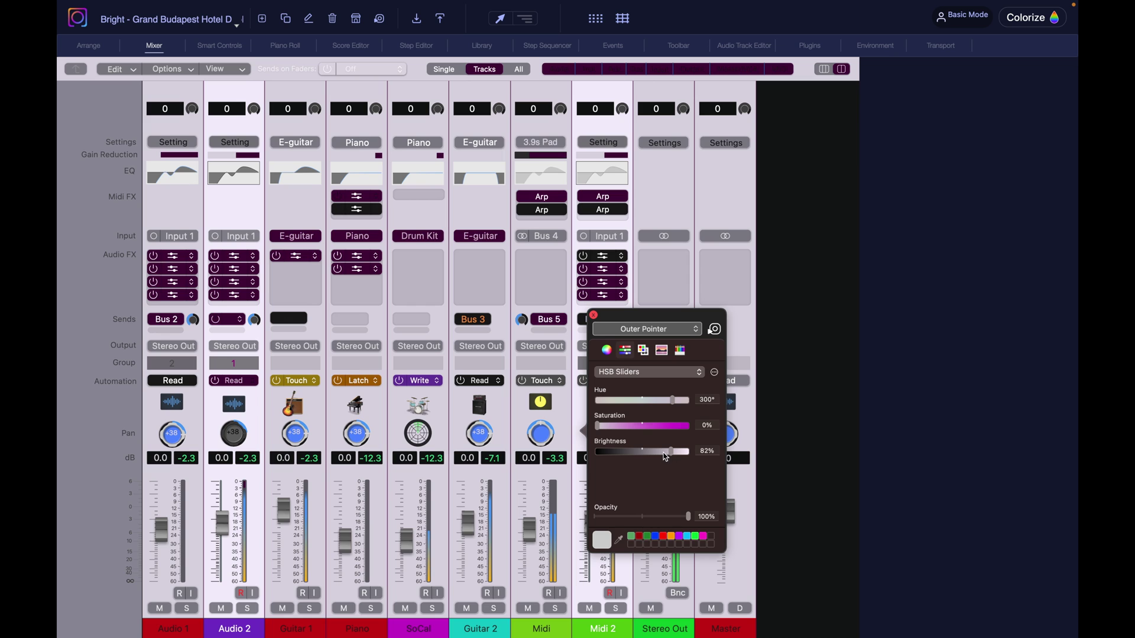
pyautogui.click(367, 342)
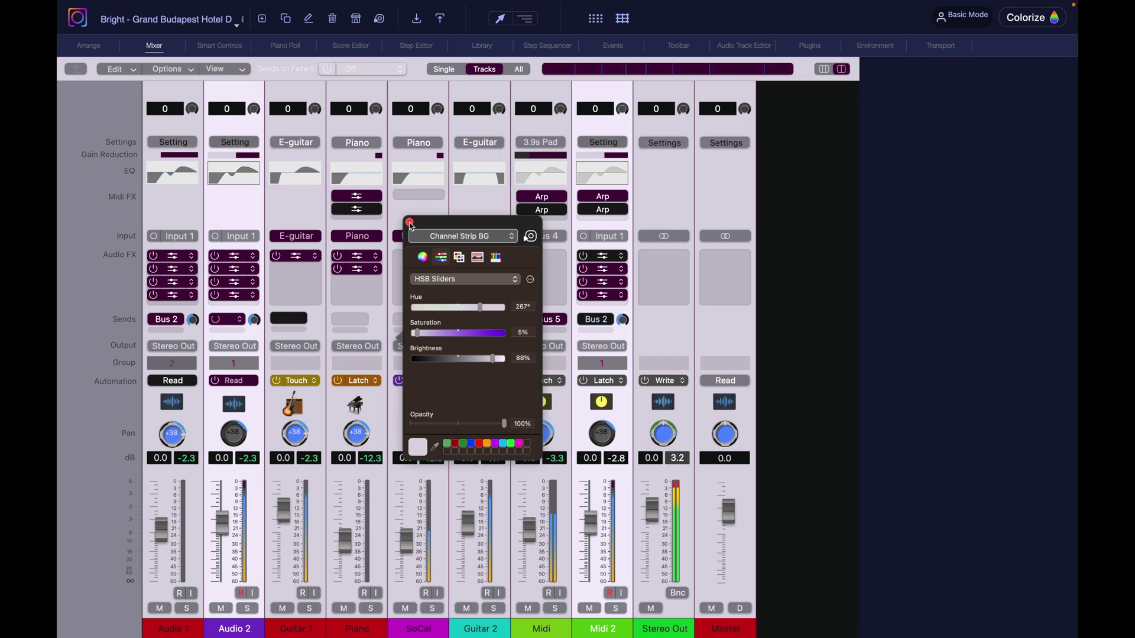
pyautogui.click(411, 225)
# Step: Append 'remixed' to the Bright - Grand Budapest Hotel duplicate's name, then delete that theme
pyautogui.click(309, 19)
pyautogui.press('BackSpace')
pyautogui.press('BackSpace')
pyautogui.press('BackSpace')
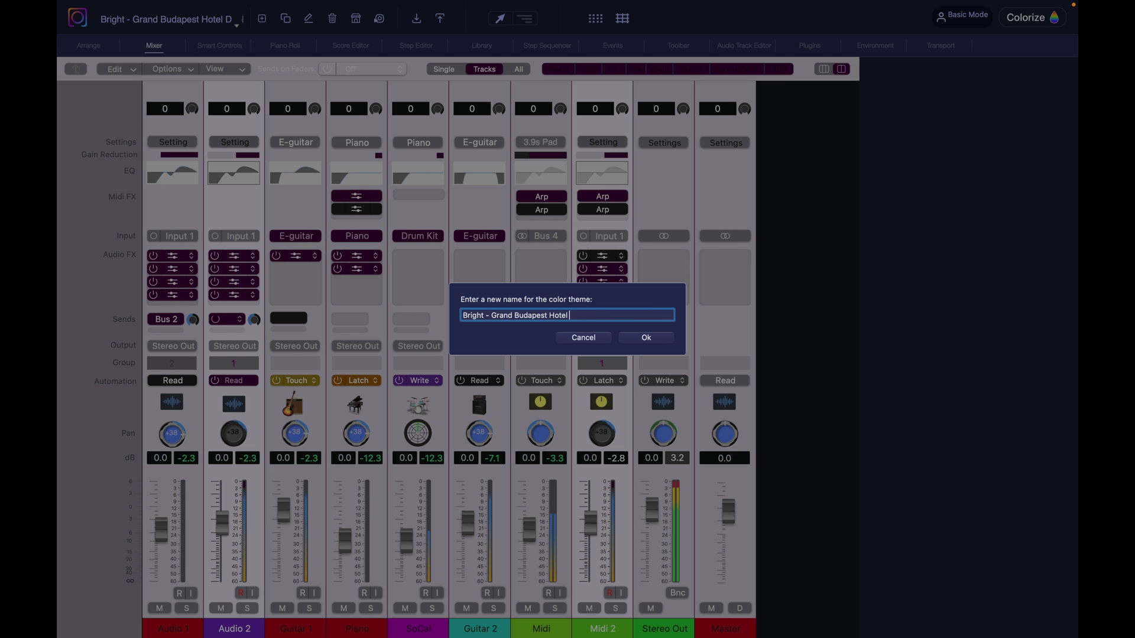
pyautogui.write('remixed')
pyautogui.click(660, 341)
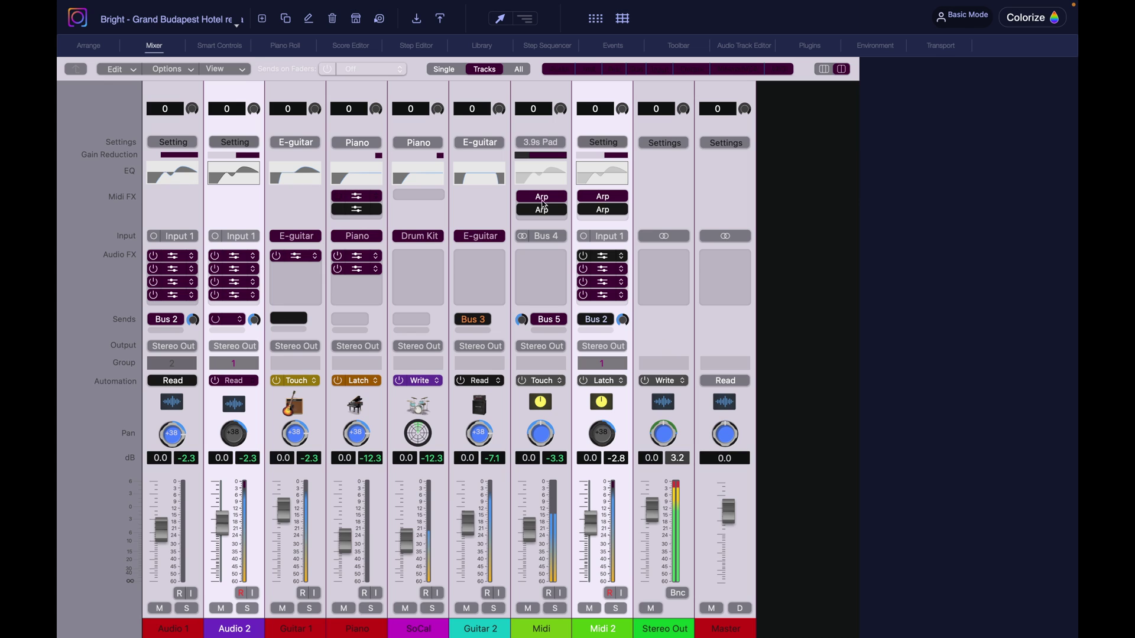
pyautogui.click(333, 19)
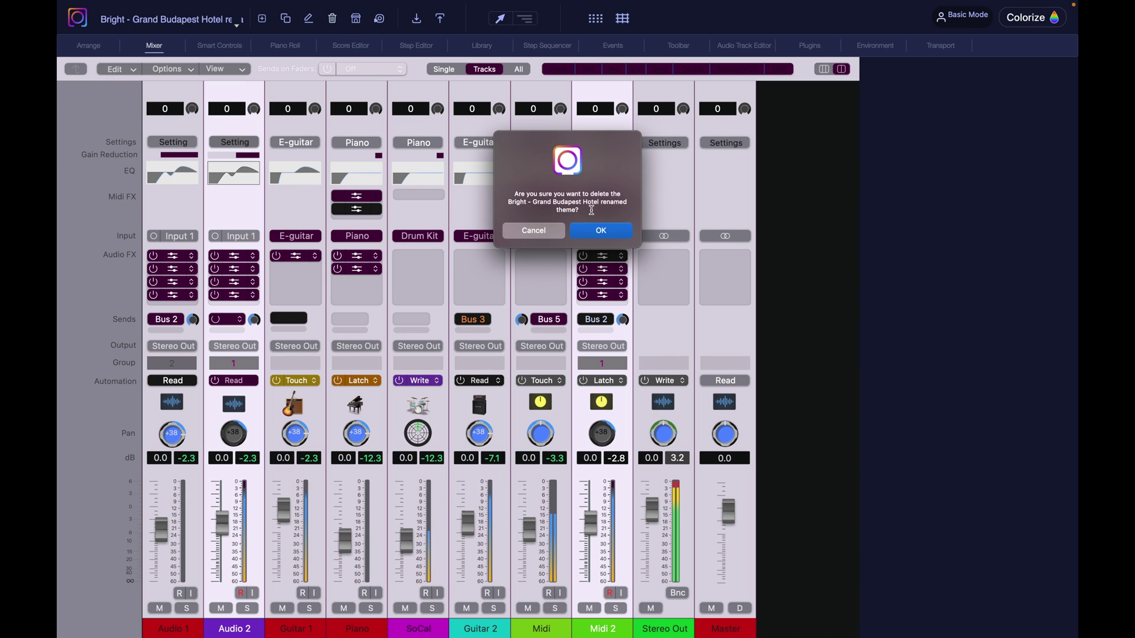
pyautogui.click(615, 237)
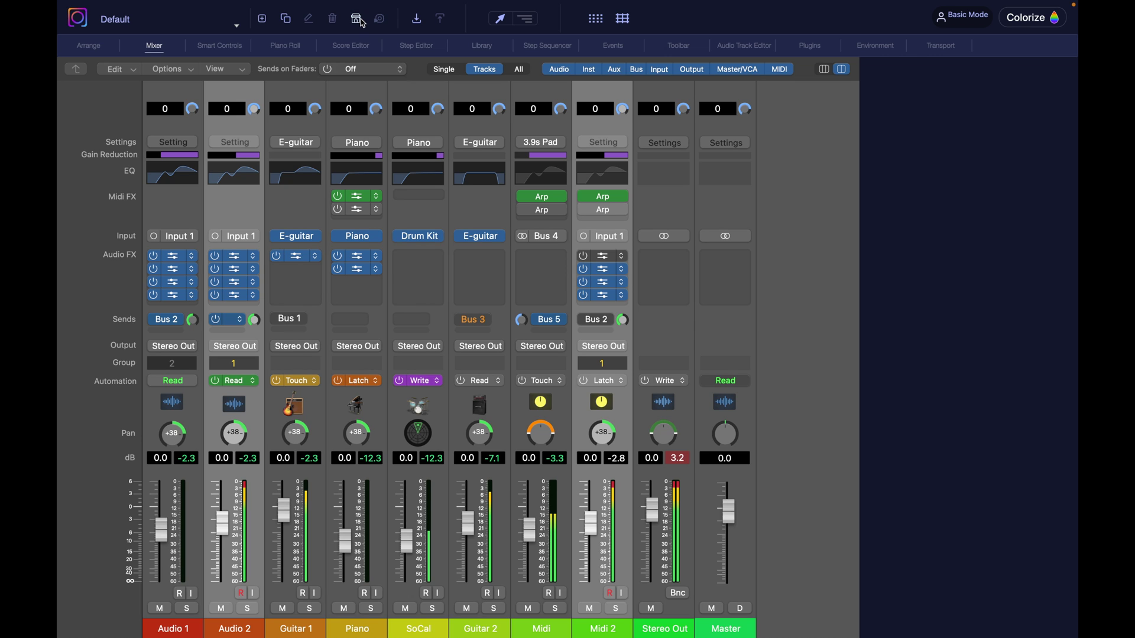
# Step: Browse the lpcolorizer.com theme store list and open the cubase dark grey product page
pyautogui.click(357, 19)
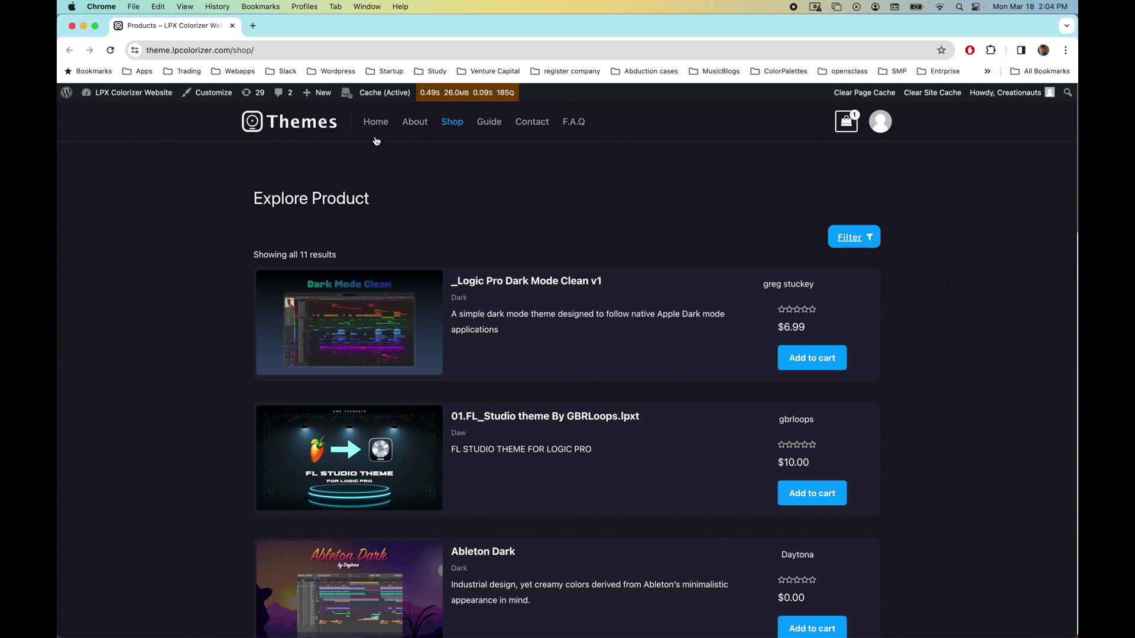
pyautogui.scroll(-10, 335, 237)
pyautogui.scroll(2, 335, 236)
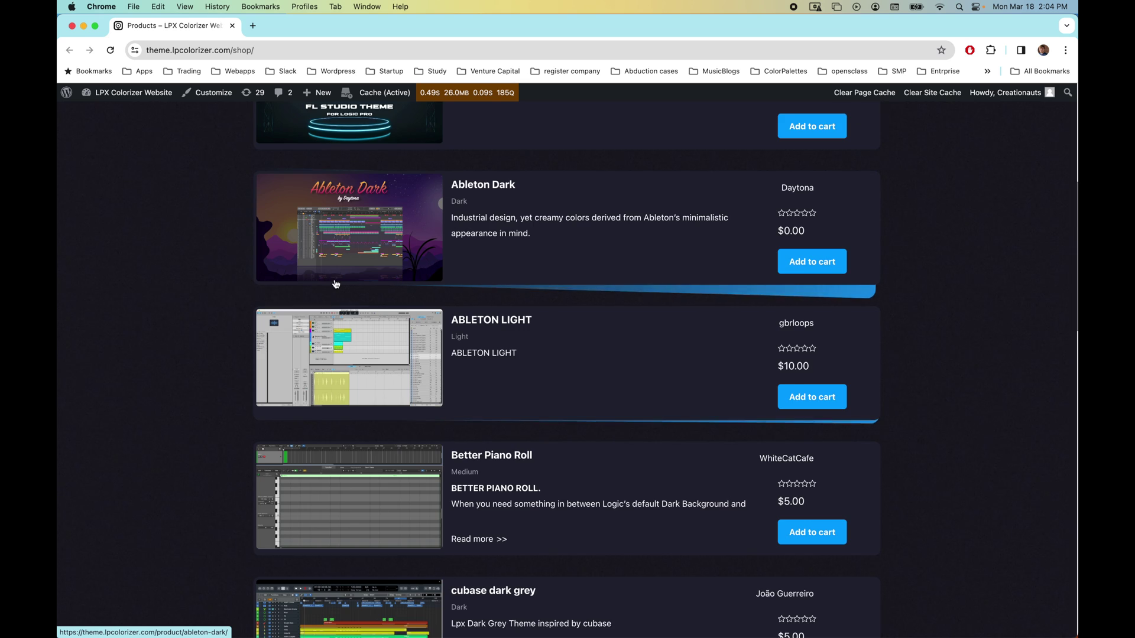
pyautogui.scroll(-5, 337, 282)
pyautogui.click(384, 444)
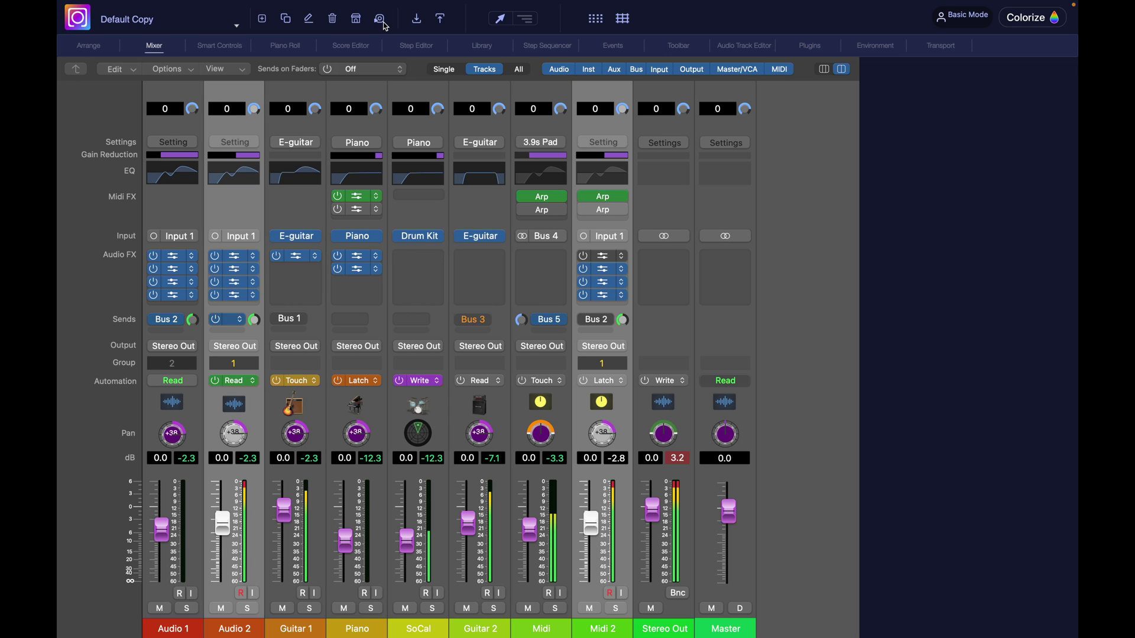
# Step: Shift the Midi fader colour to blue, then reset Default Copy to its original colours
pyautogui.click(531, 525)
pyautogui.click(676, 408)
pyautogui.click(625, 421)
pyautogui.moveTo(669, 479); pyautogui.dragTo(635, 479)
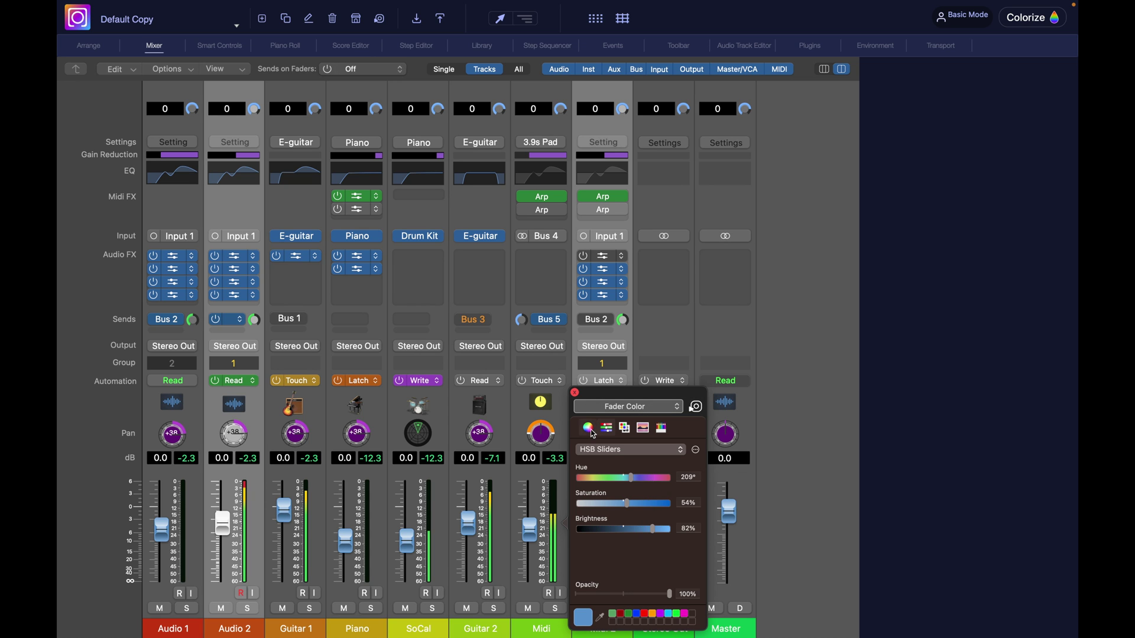
pyautogui.click(575, 393)
pyautogui.click(379, 19)
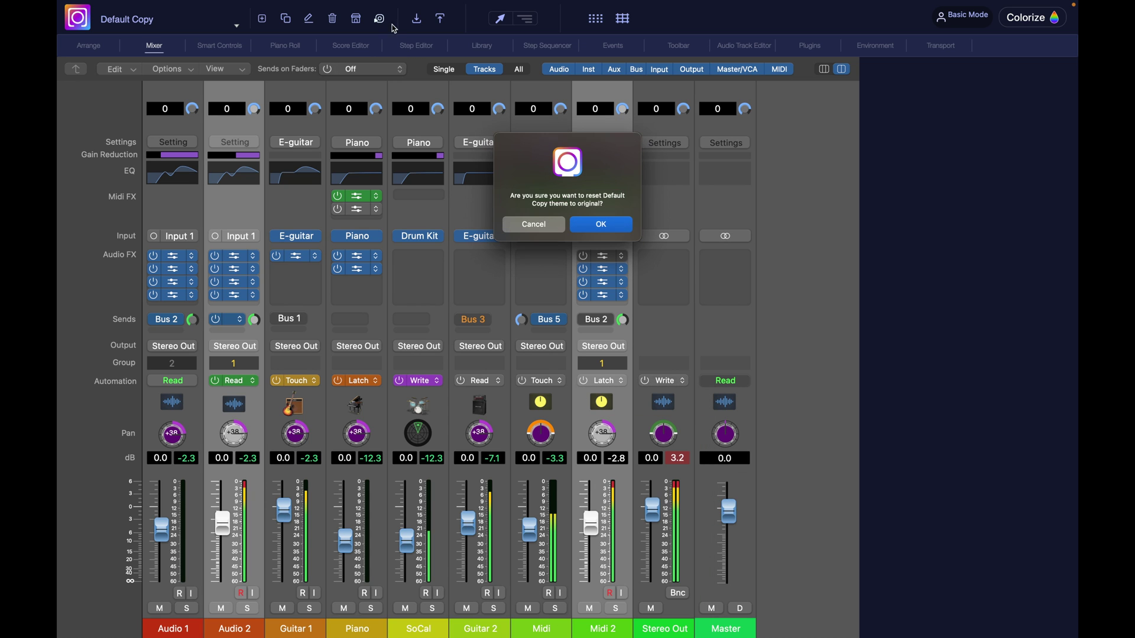
pyautogui.click(618, 227)
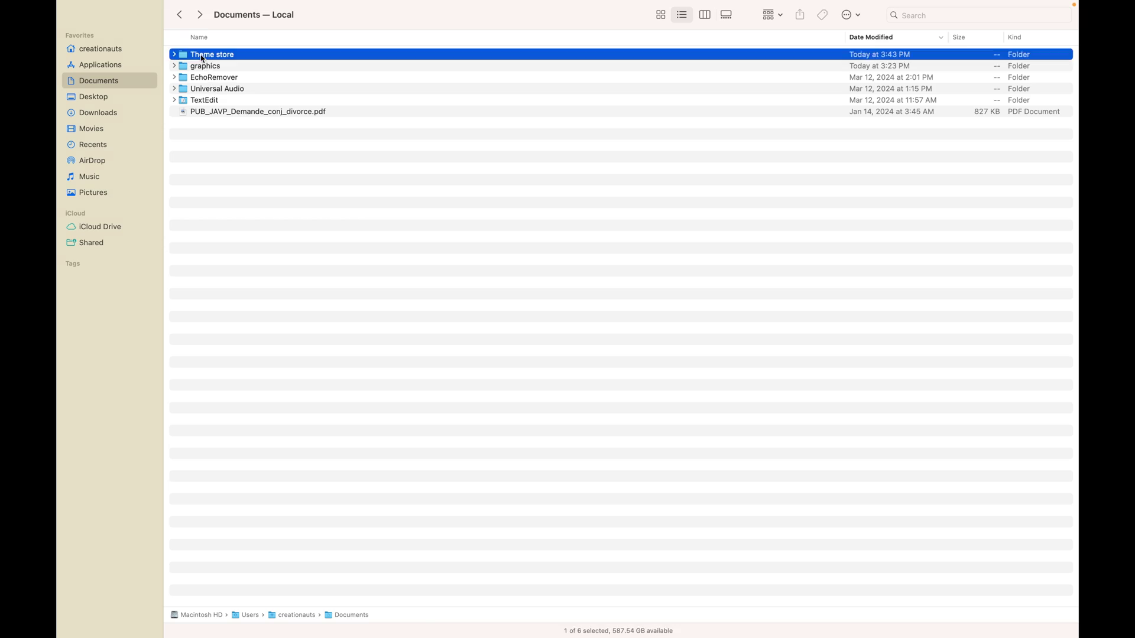
# Step: Open the Theme store folder of downloaded theme files in Finder
pyautogui.doubleClick(204, 56)
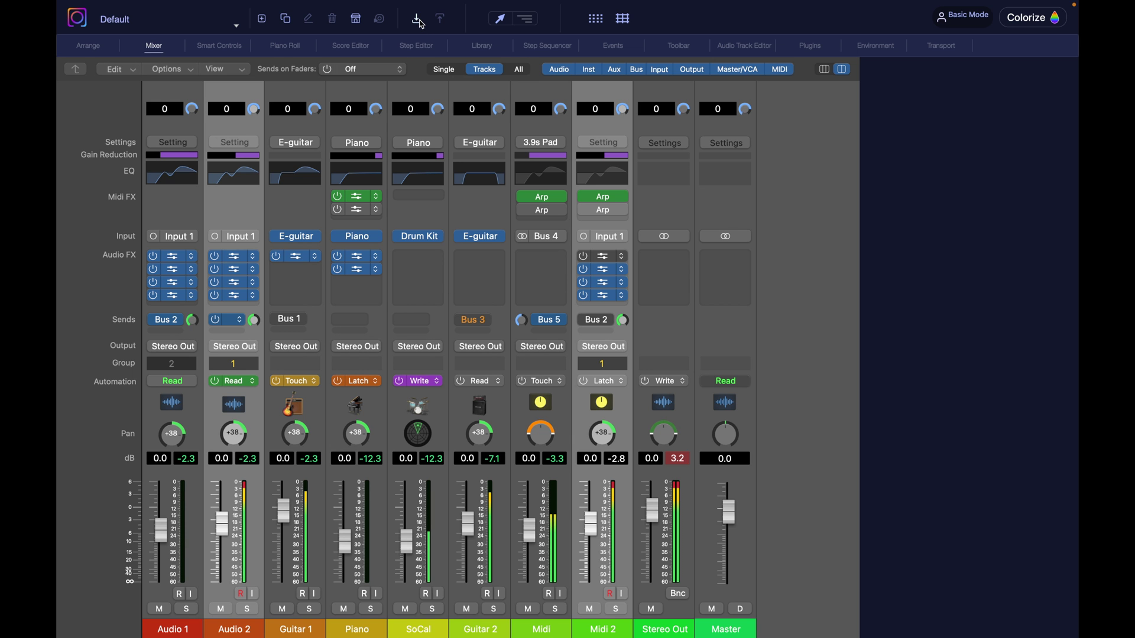
# Step: Import and apply the PBM-Nightshift-Multi.lpxt theme
pyautogui.click(416, 19)
pyautogui.click(537, 266)
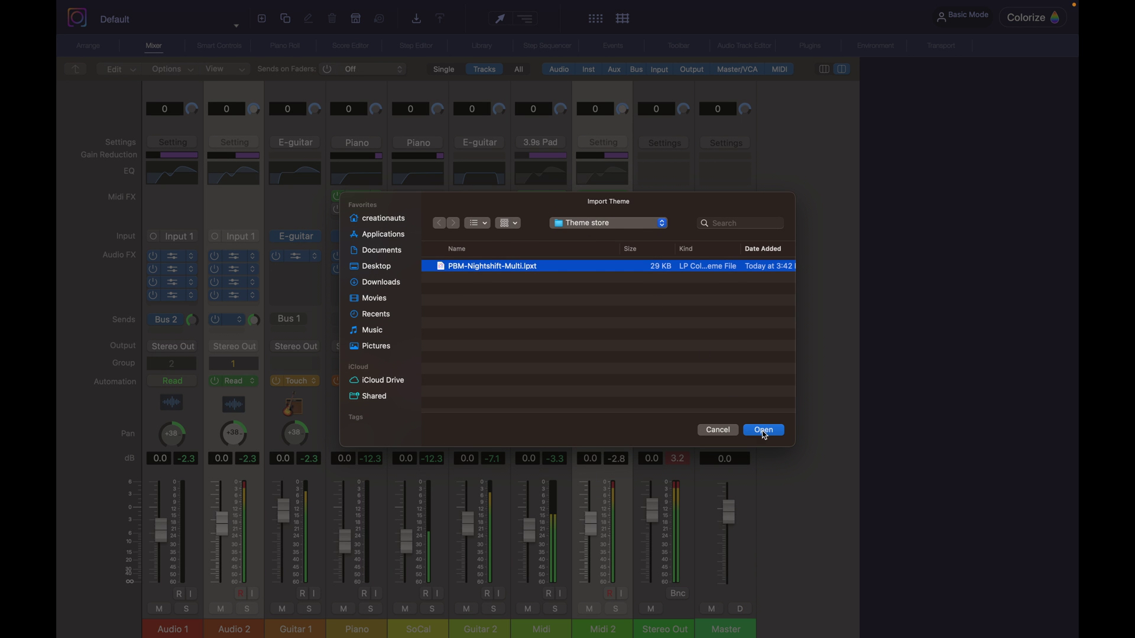
pyautogui.click(763, 431)
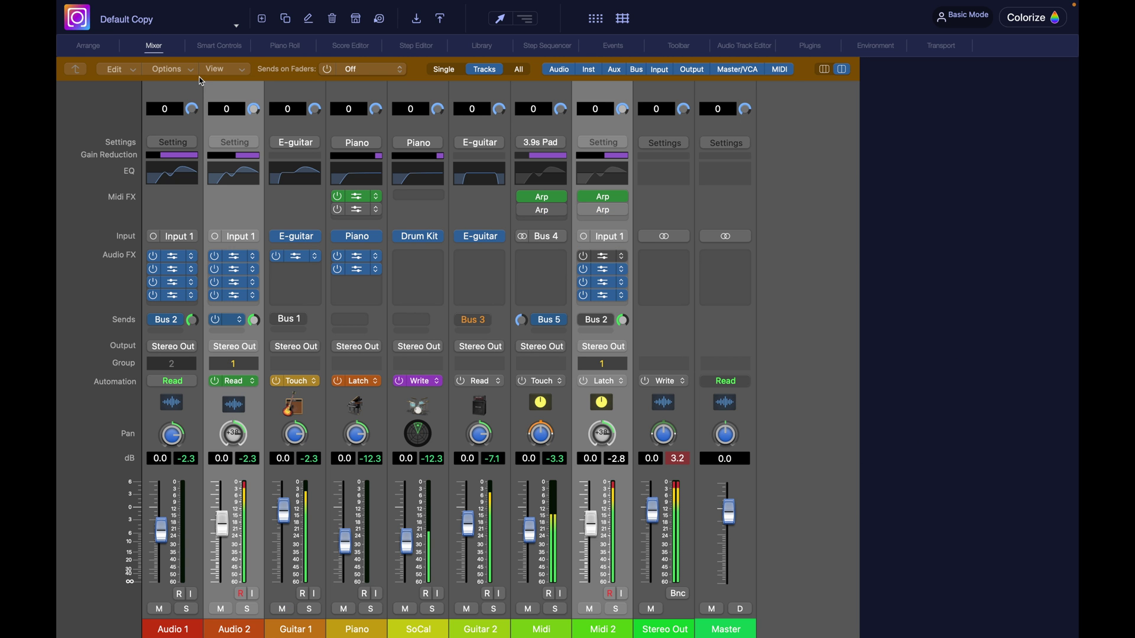
# Step: Export the current theme as 'My theme export'
pyautogui.click(440, 19)
pyautogui.write('My theme export.lpxt')
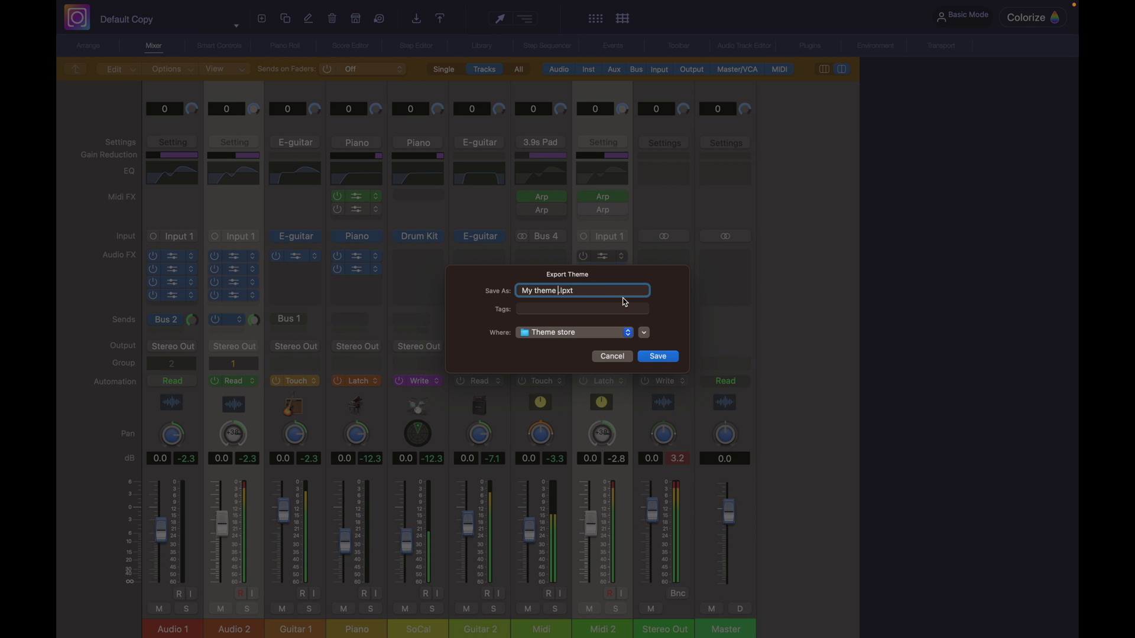
pyautogui.click(666, 359)
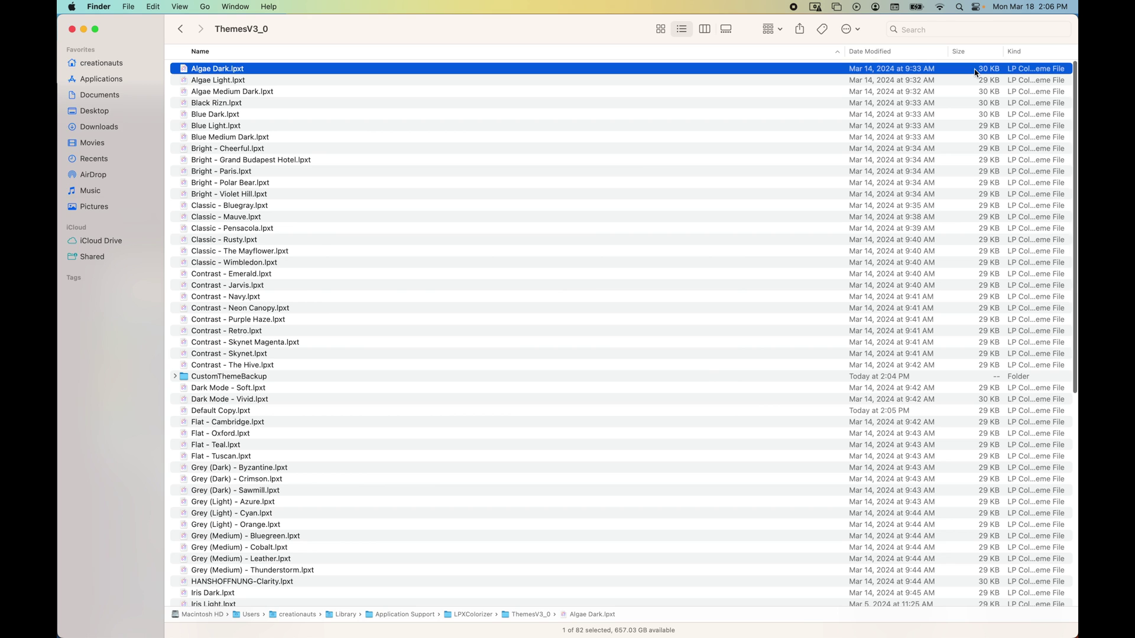
# Step: Quick Look Algae Dark.lpxt, select all 82 theme files, then show info for ThemesV3_0
pyautogui.press('space')
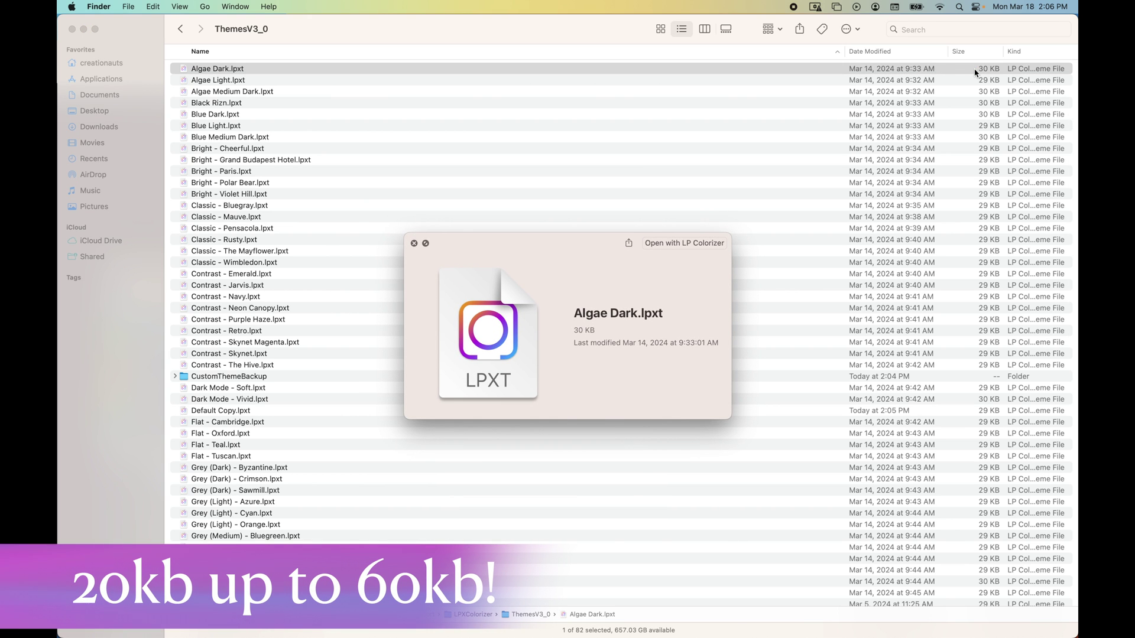
pyautogui.press('space')
pyautogui.scroll(-10, 975, 178)
pyautogui.press('super+a')
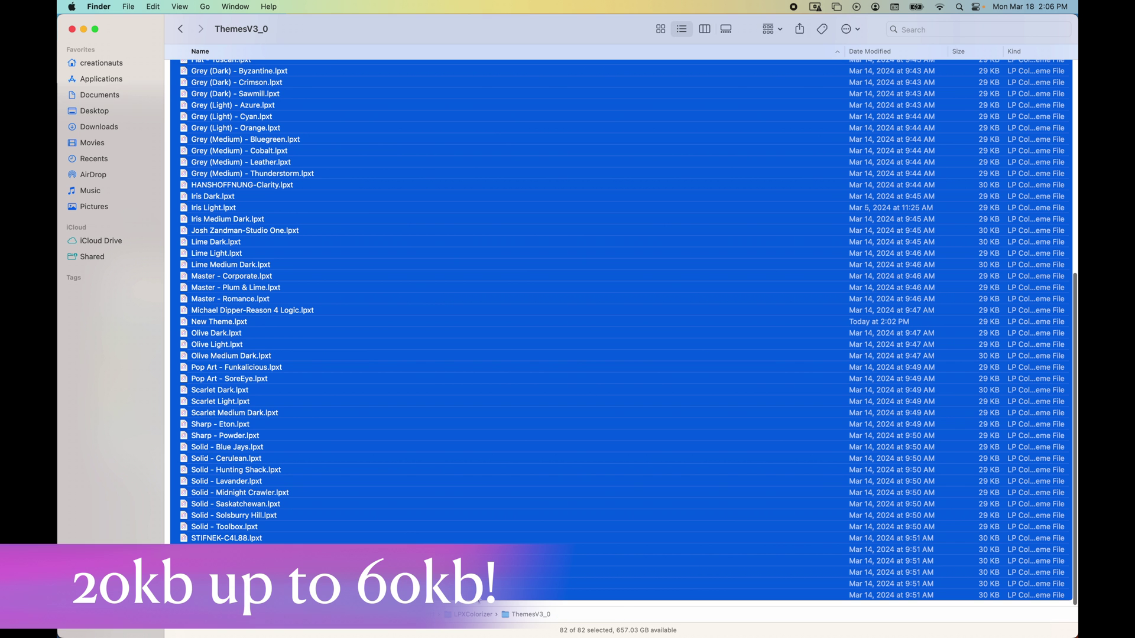
pyautogui.scroll(12, 478, 414)
pyautogui.press('super+Up')
pyautogui.press('super+i')
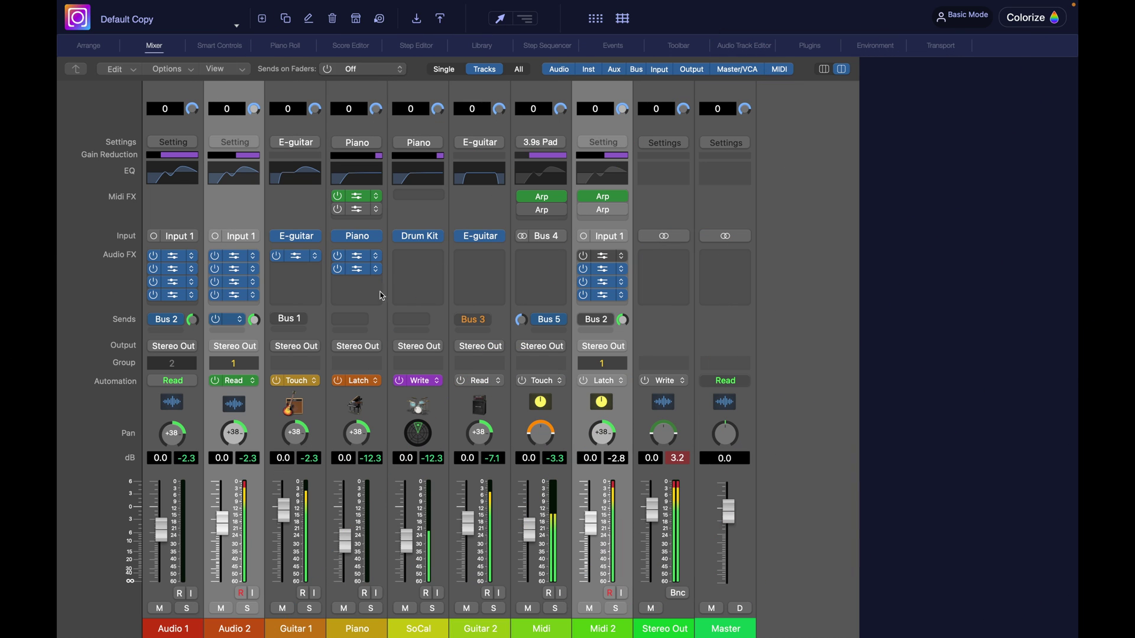
# Step: Show the UI element tree and expand Windows > Main/Arrange > Title bar to its Background element
pyautogui.click(524, 18)
pyautogui.click(524, 19)
pyautogui.click(65, 83)
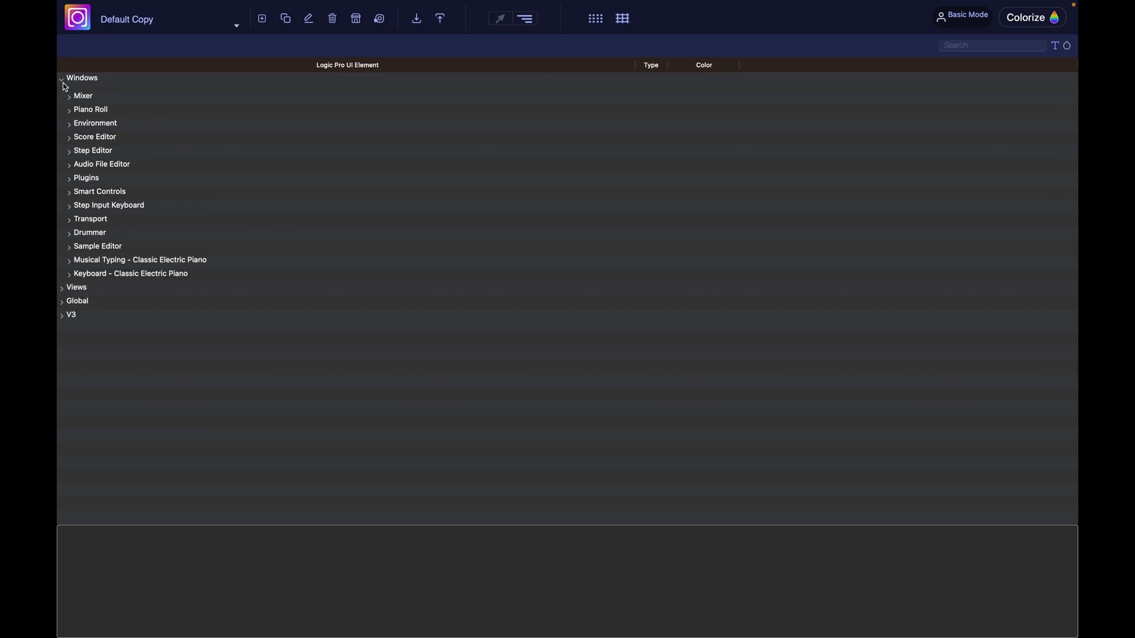
pyautogui.click(69, 95)
pyautogui.click(77, 110)
pyautogui.click(77, 114)
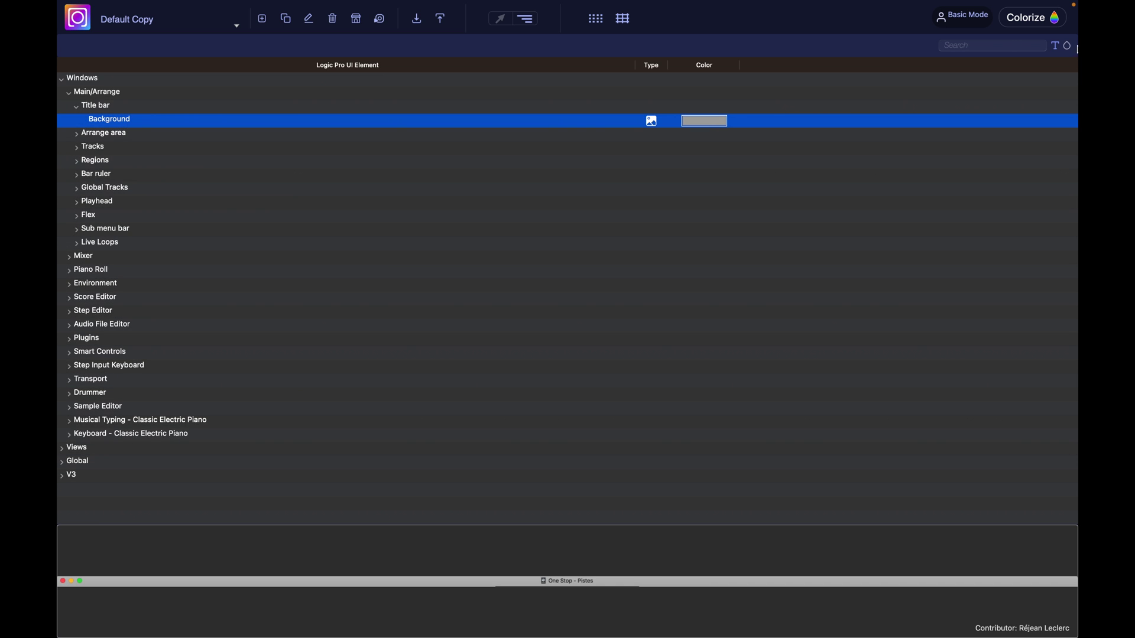
# Step: Search the element list for 'piano roll', review the matches, then clear the search
pyautogui.click(1011, 46)
pyautogui.write('piano roo')
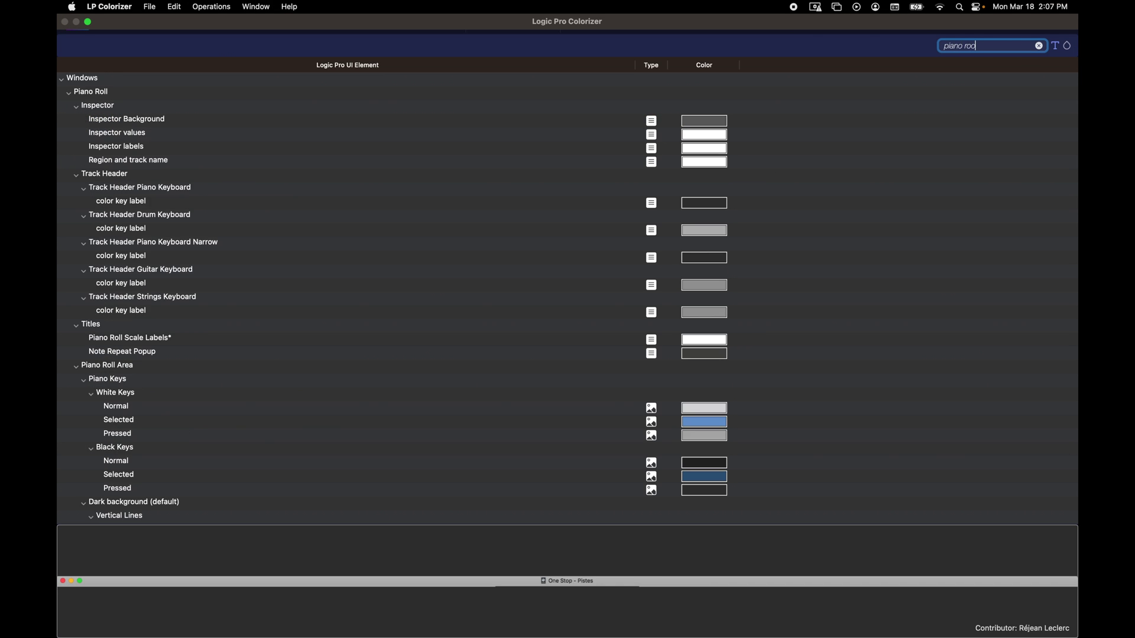
pyautogui.press('BackSpace')
pyautogui.write('ll')
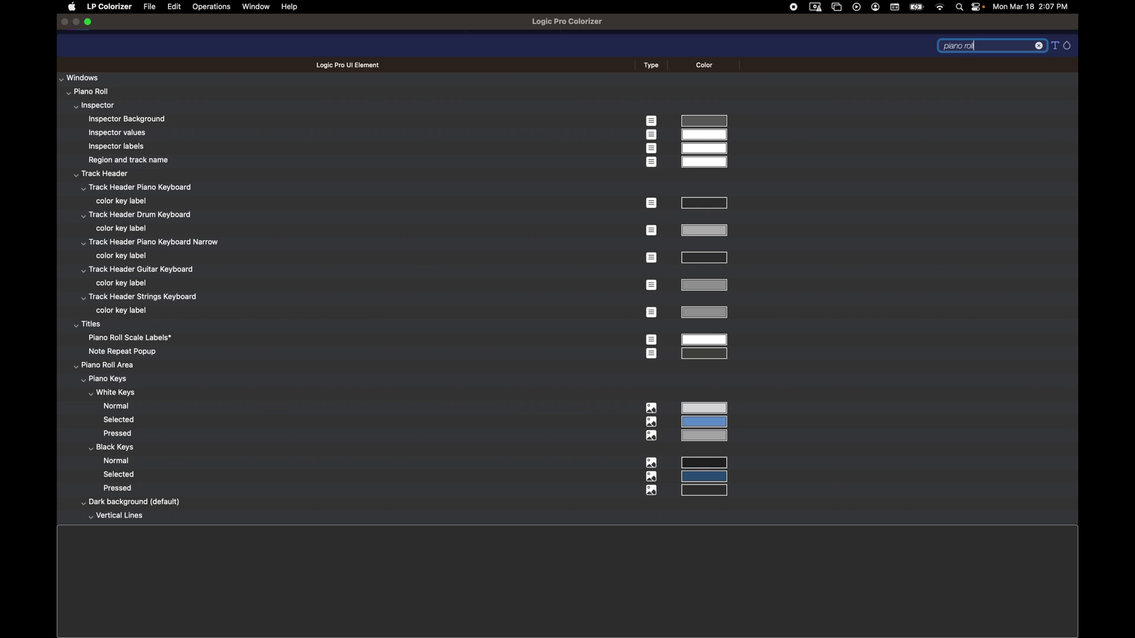
pyautogui.scroll(-4, 232, 173)
pyautogui.scroll(10, 229, 172)
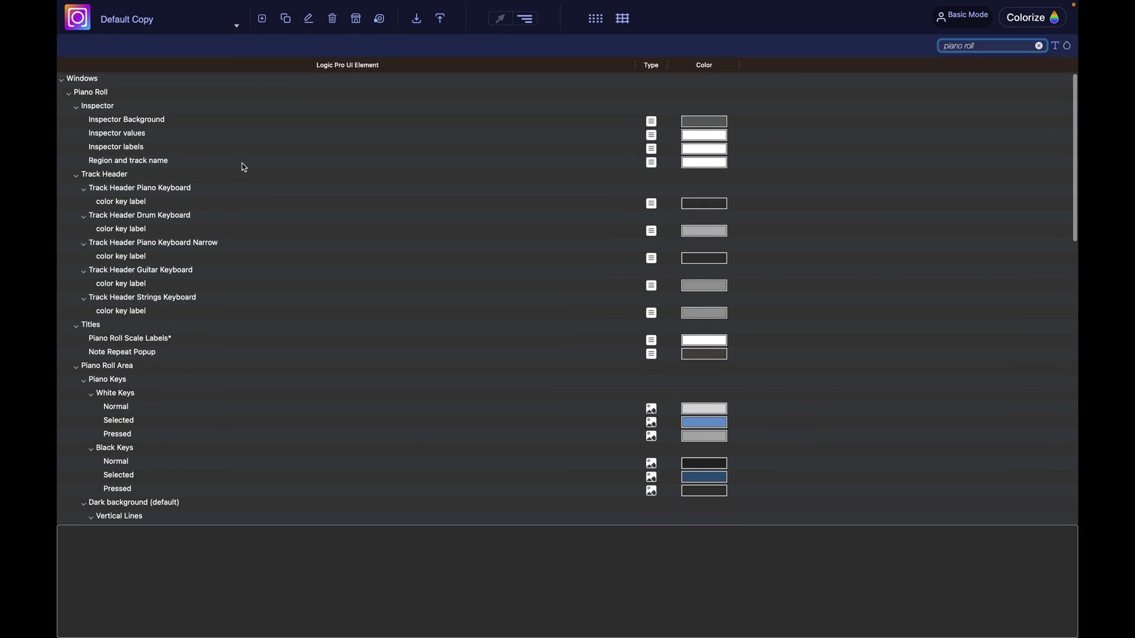
pyautogui.click(1068, 50)
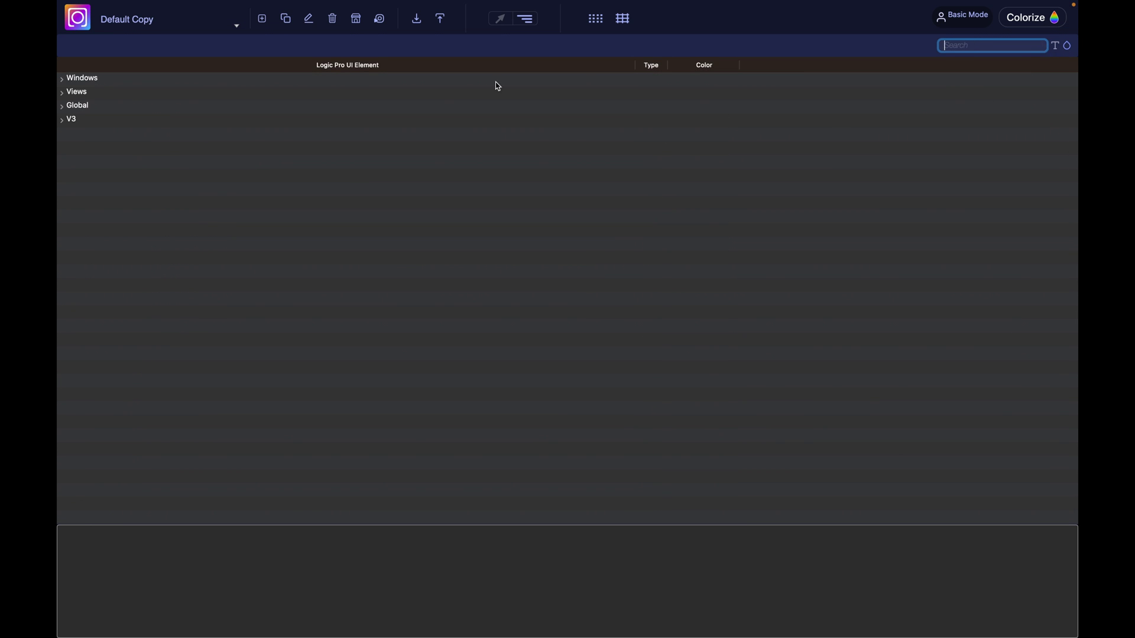
# Step: View the colour variations palette, then tint the grid editor background dark blue by raising saturation
pyautogui.click(594, 25)
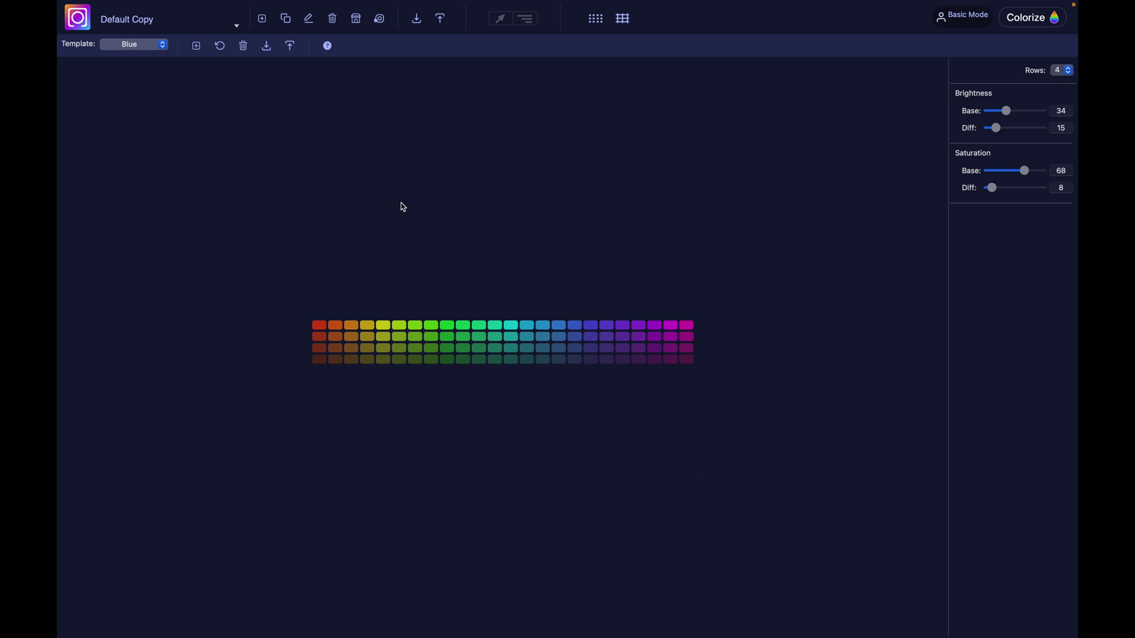
pyautogui.click(622, 18)
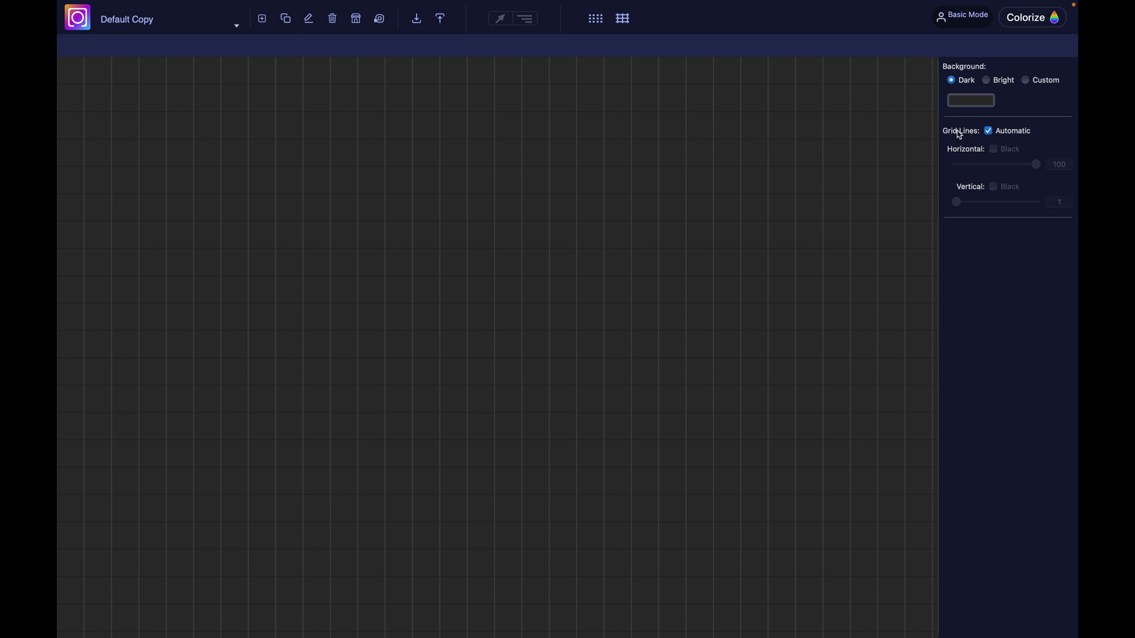
pyautogui.click(977, 100)
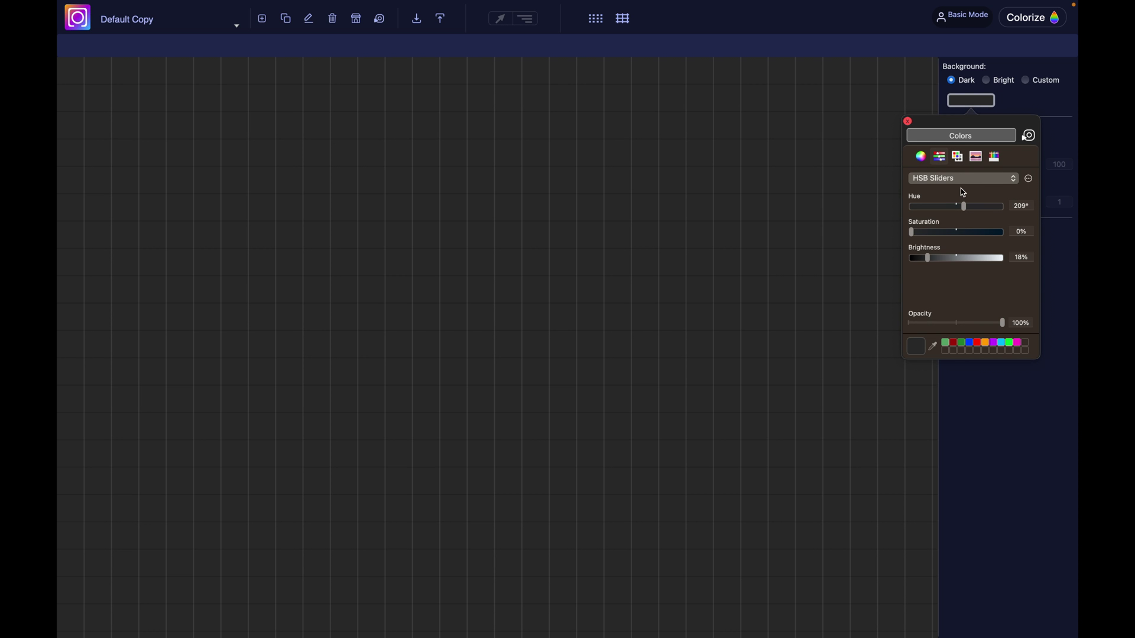
pyautogui.click(971, 232)
pyautogui.click(908, 121)
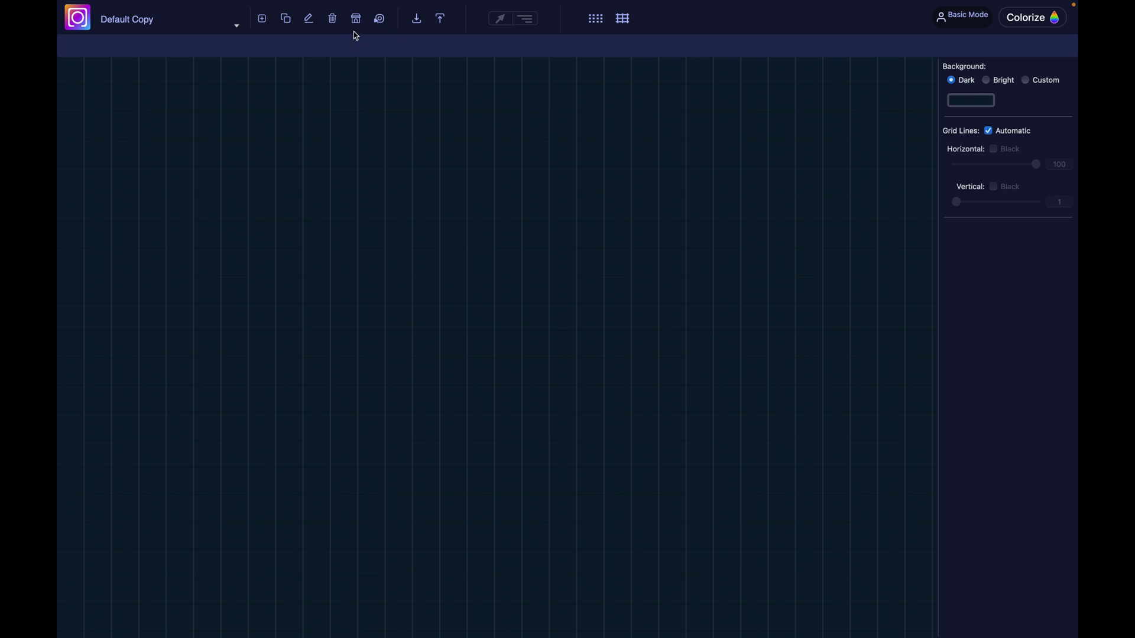
# Step: Bring back the Mixer preview showing channel strips Audio 1 through Master
pyautogui.click(500, 19)
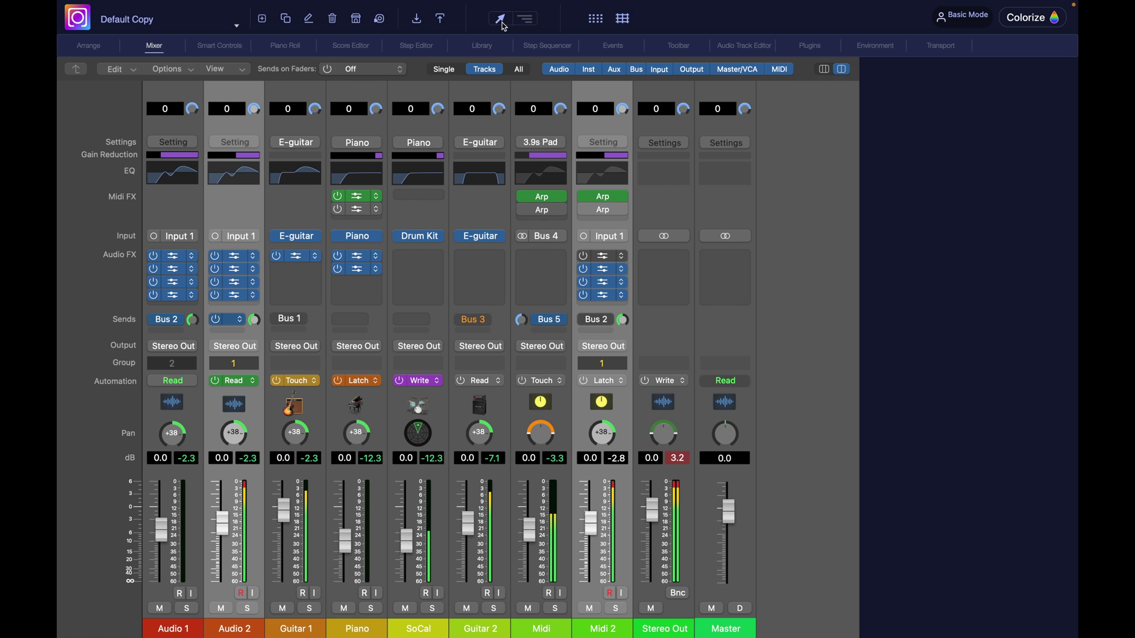